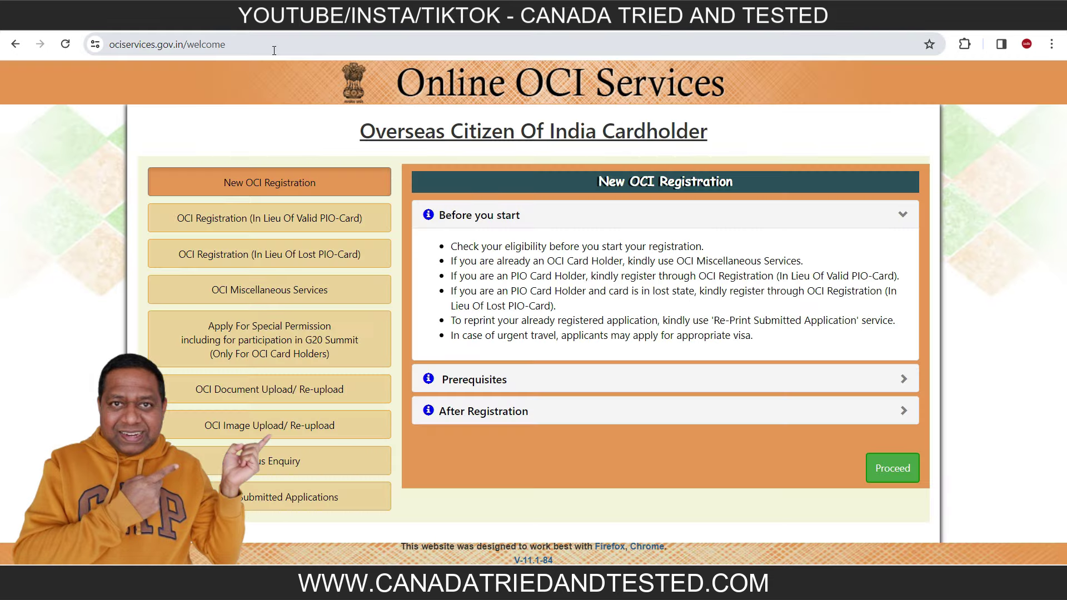
Proceed with a new OCI registration to bring up the instructions for filling the application form.
left_click(170, 44)
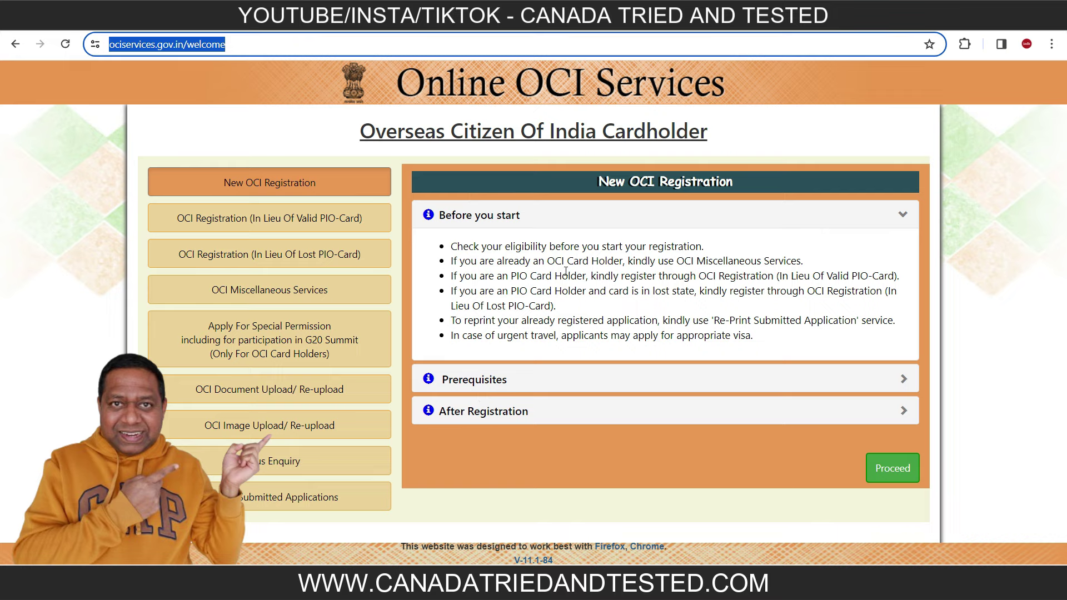
left_click(907, 468)
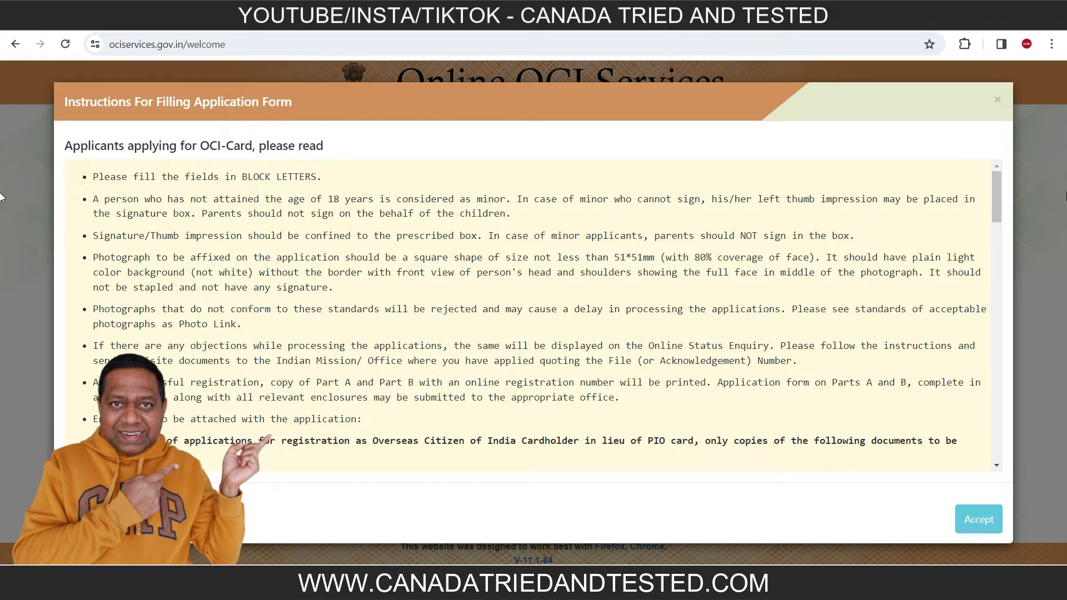
Scroll to the end of the instructions to read the jpeg/jpg photo and 1:3 signature rules.
scroll(1000, 194, "down", 15)
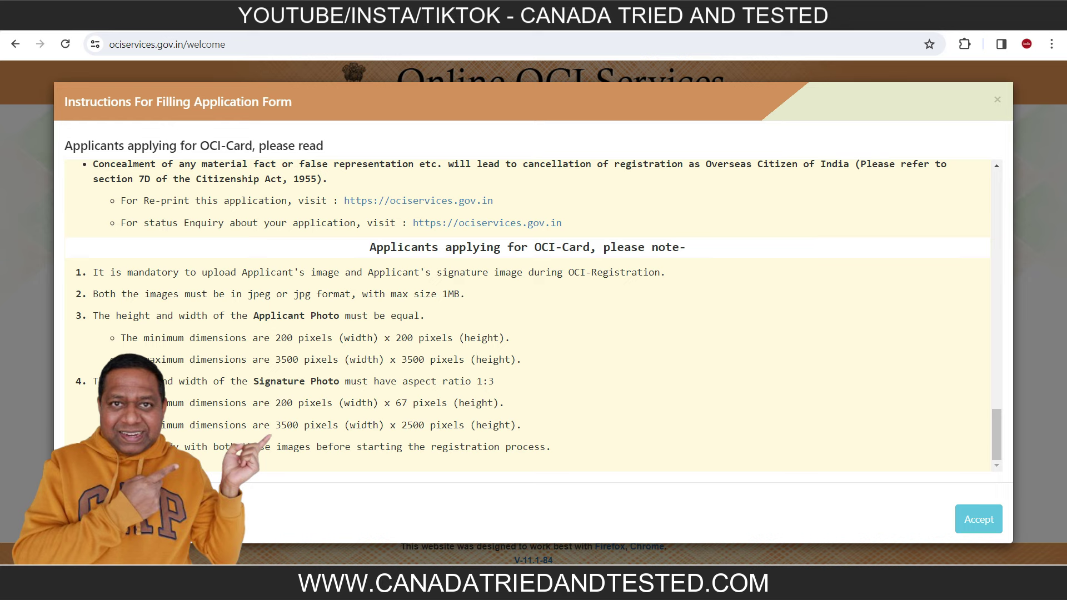
Accept the form-filling instructions and submit the displayed captcha code.
left_click(988, 526)
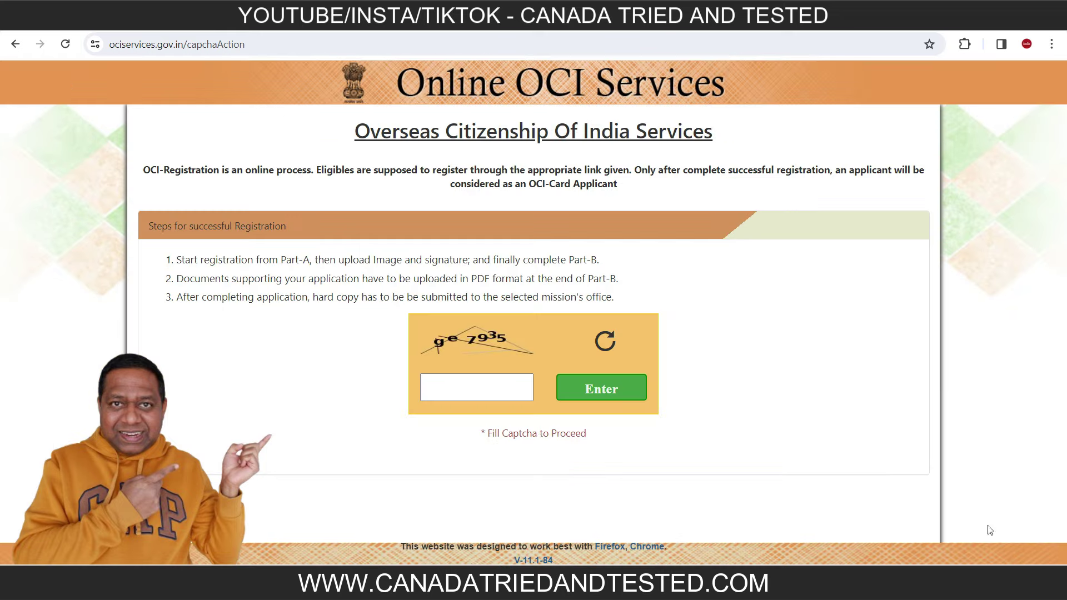
left_click(459, 397)
type("ge7935")
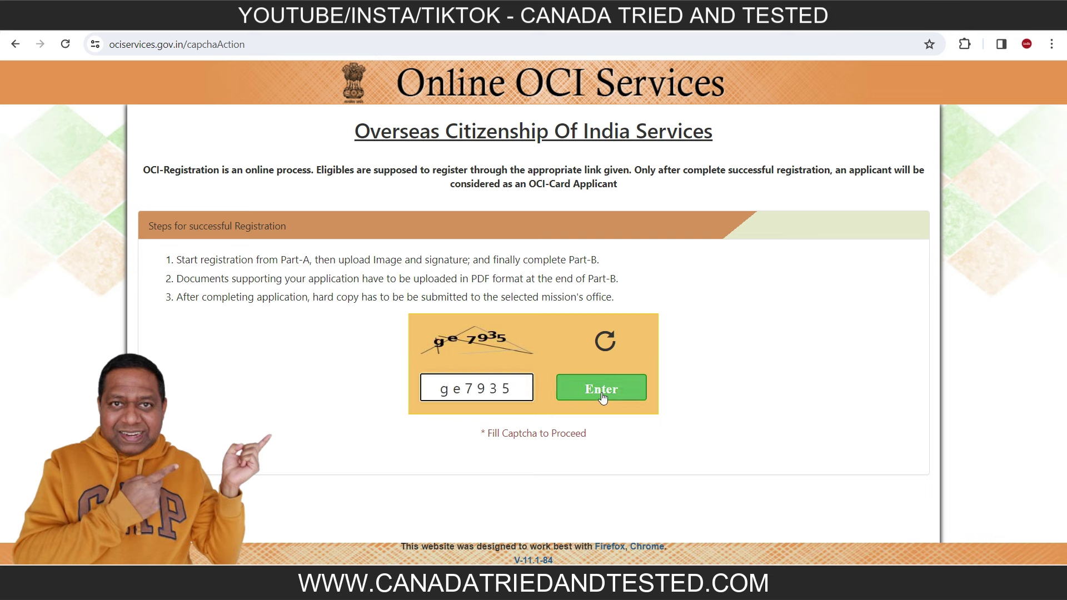
left_click(603, 396)
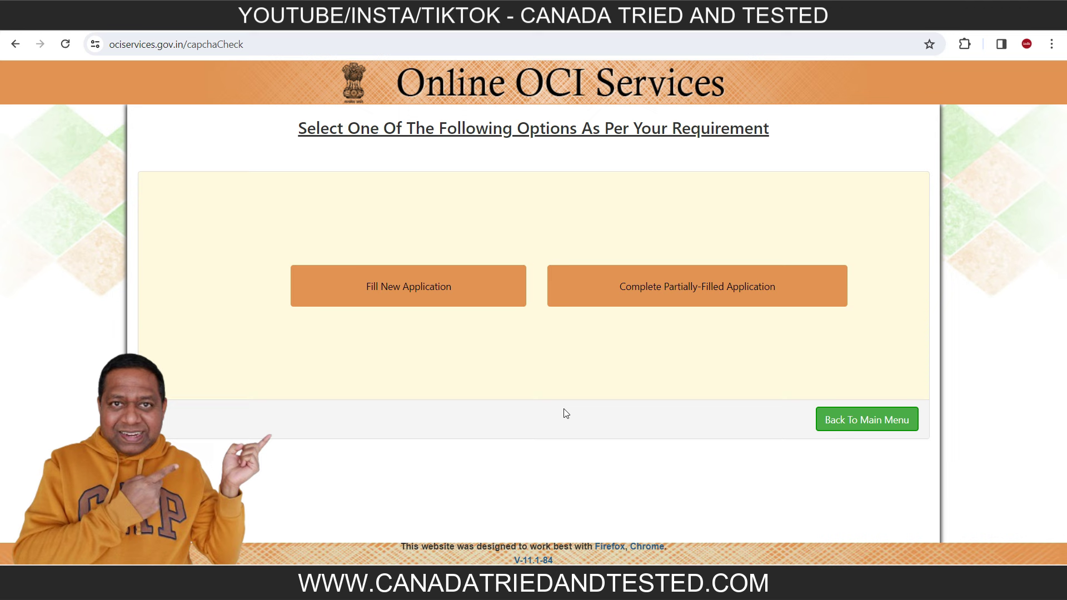
Start a fresh OCI Registration Form and note its temporary application ID.
left_click(421, 291)
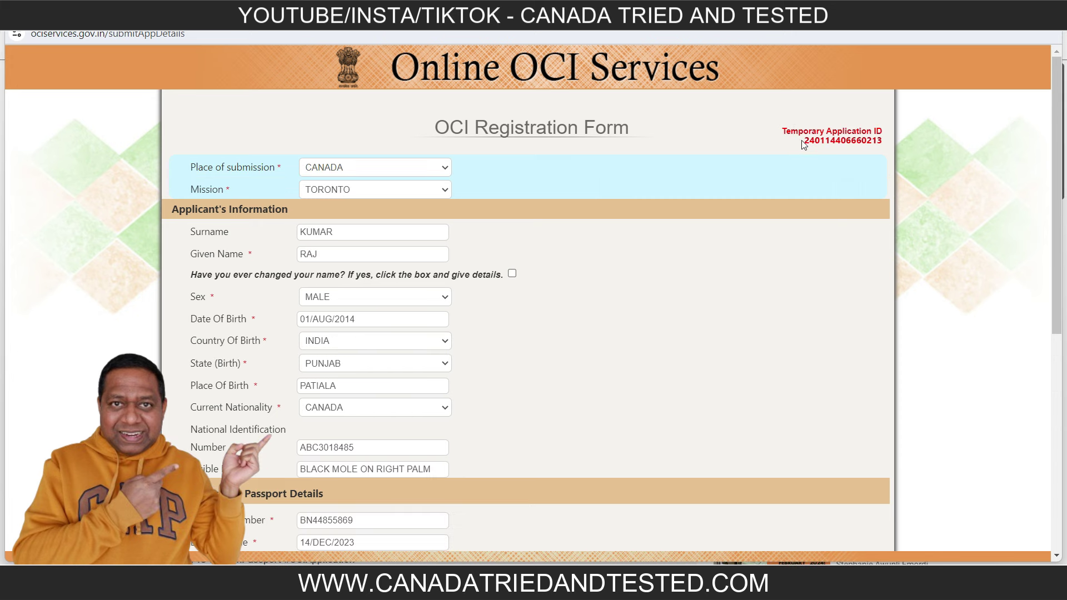
left_click_drag(804, 143, 891, 142)
left_click(879, 156)
left_click(352, 194)
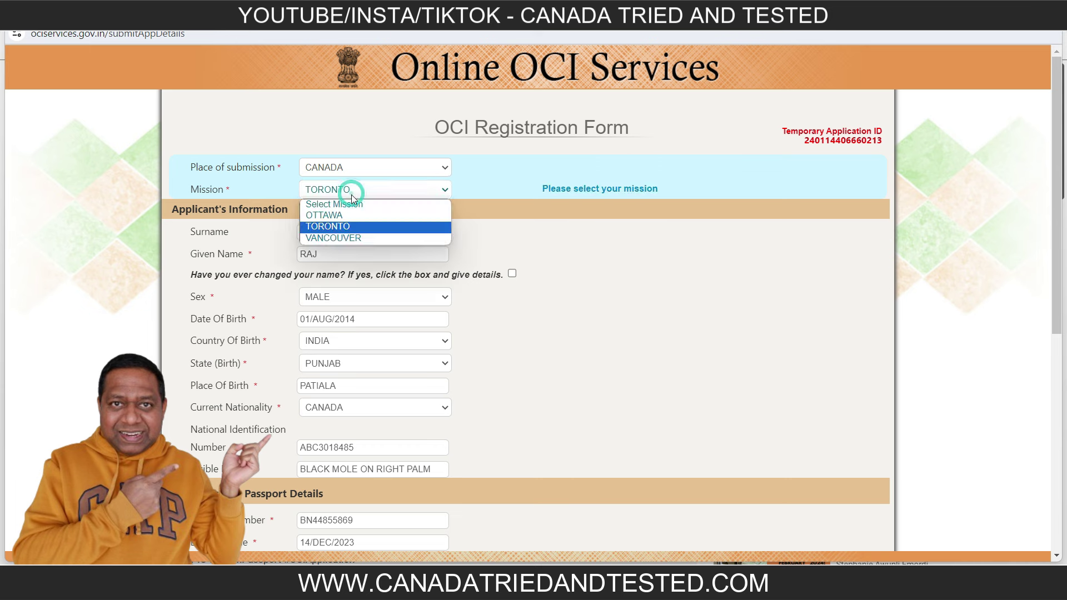
left_click(359, 228)
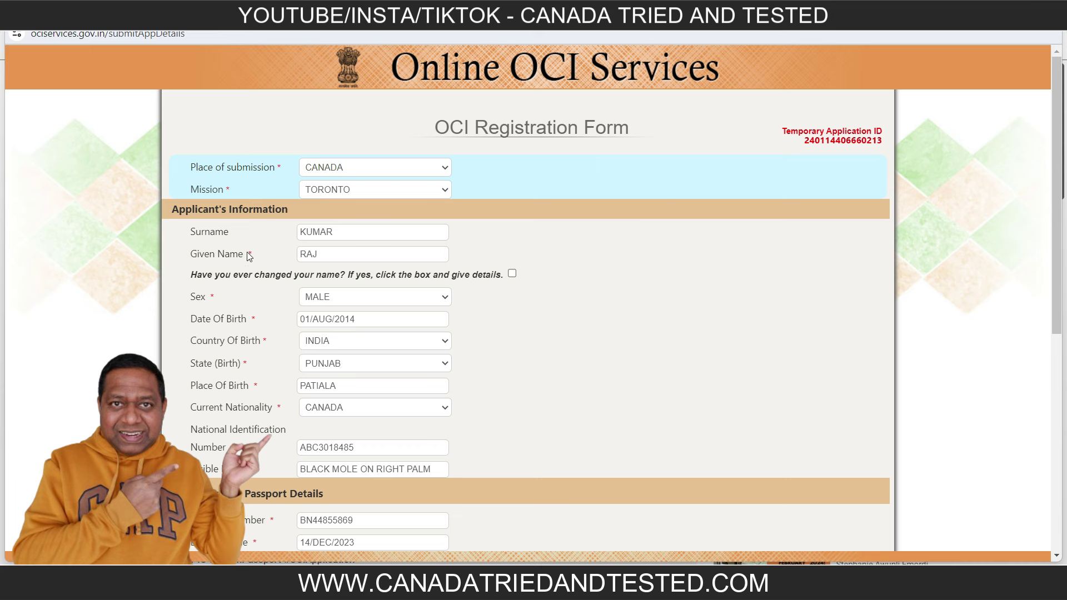
double_click(340, 236)
key("BackSpace")
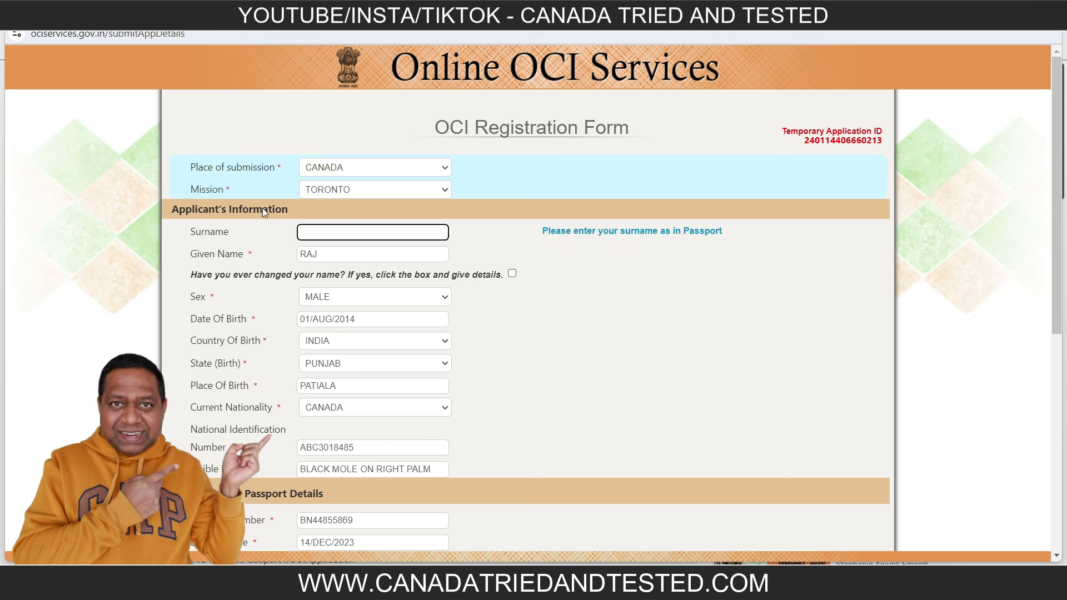
type("XXXXXX")
key("BackSpace")
key("BackSpace")
key("BackSpace")
key("BackSpace")
key("BackSpace")
key("BackSpace")
type("kumar")
left_click(494, 250)
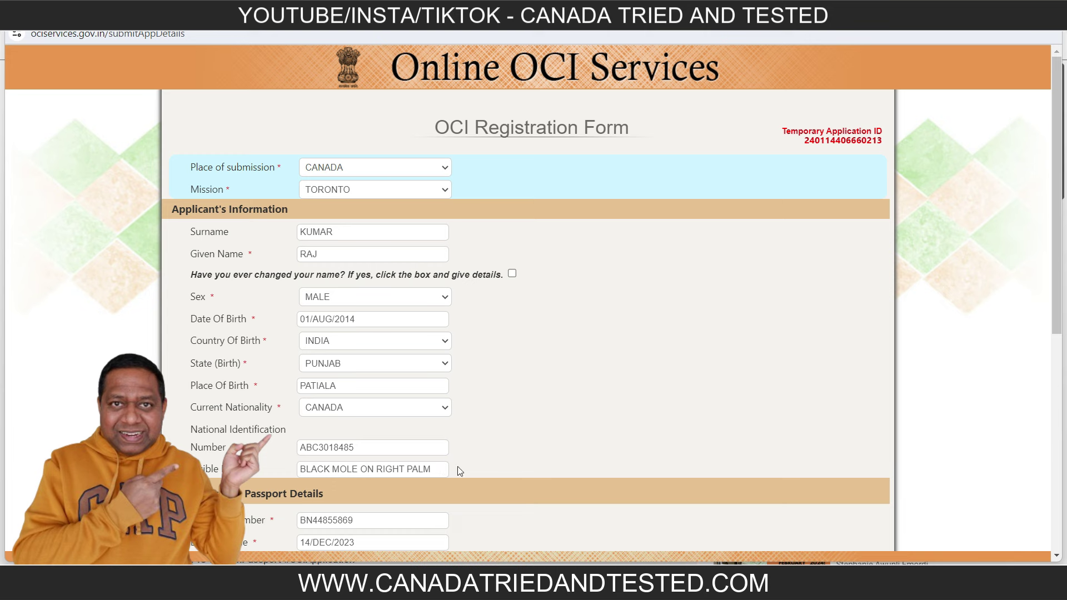
Scroll down the registration form towards the Applicant's Family Details section.
scroll(1060, 271, "down", 5)
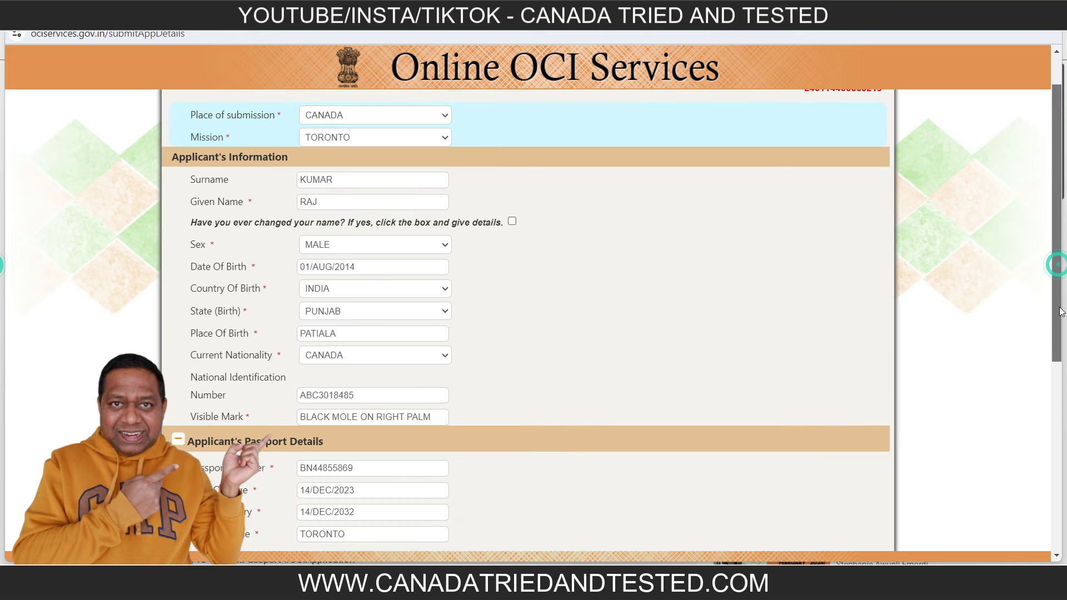
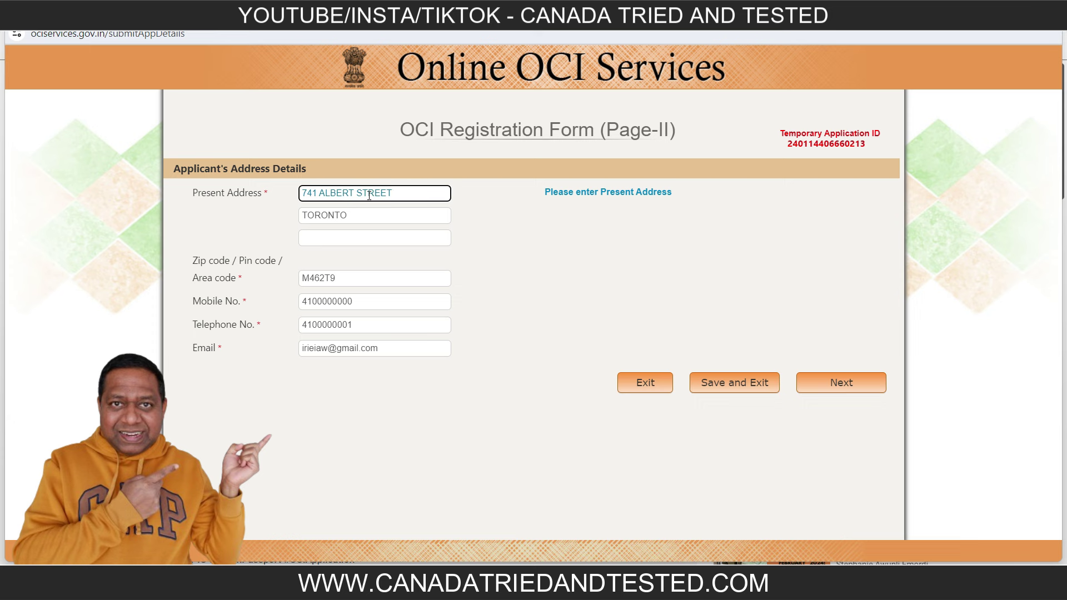
left_click_drag(369, 195, 434, 193)
left_click(408, 195)
Move on to the Verify Information page and point out the temporary application ID.
left_click(862, 388)
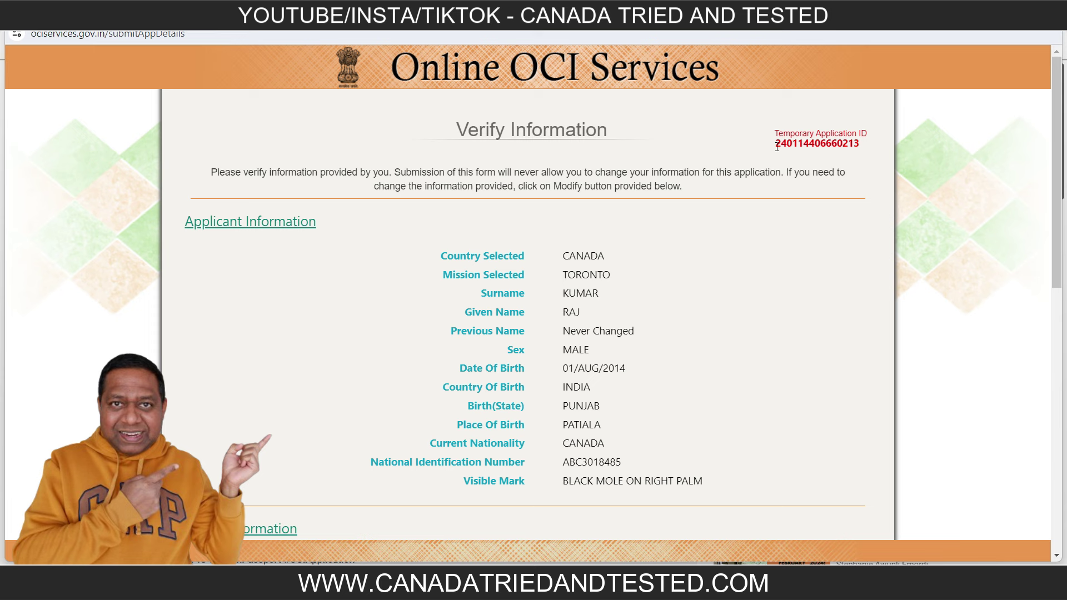
left_click_drag(777, 144, 861, 144)
left_click(876, 160)
Review the rest of the entered details and submit to register Part A.
scroll(1048, 297, "down", 5)
left_click_drag(1049, 294, 1035, 423)
scroll(1036, 428, "down", 1)
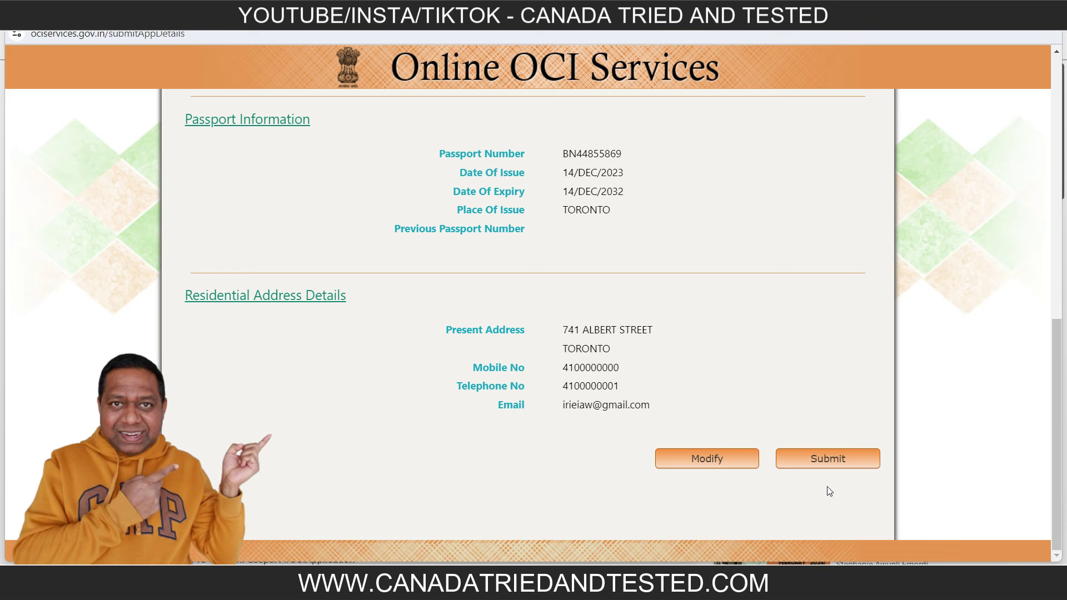
left_click(842, 464)
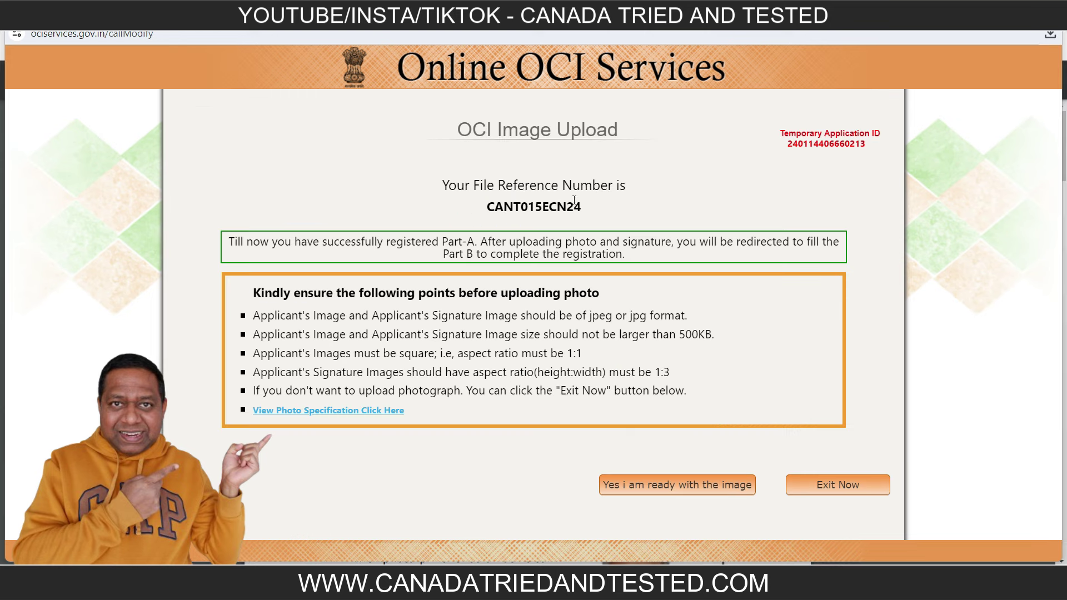
left_click_drag(488, 208, 590, 206)
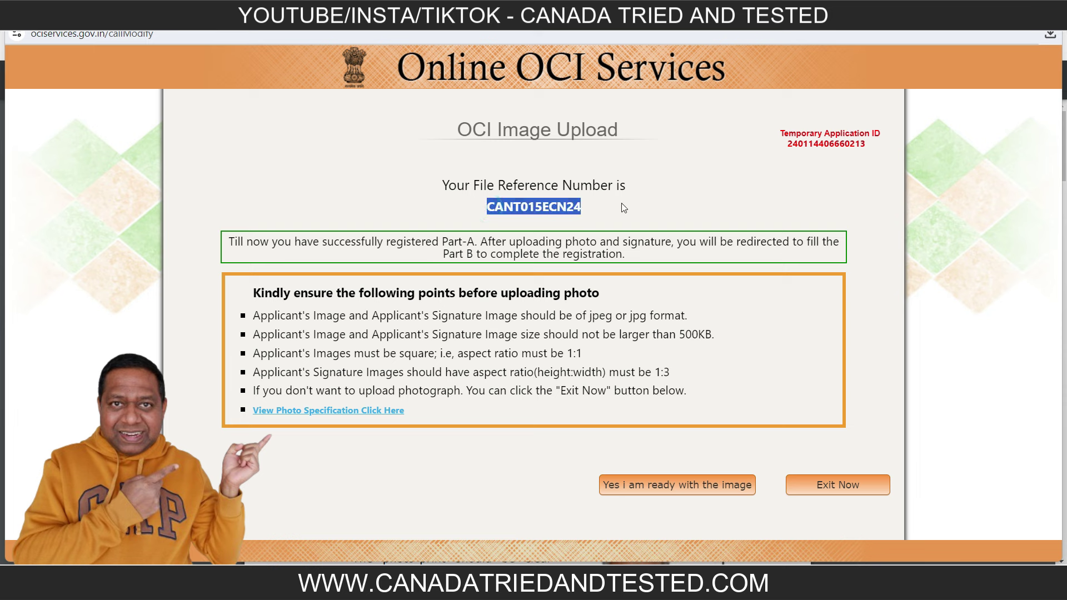
left_click(524, 209)
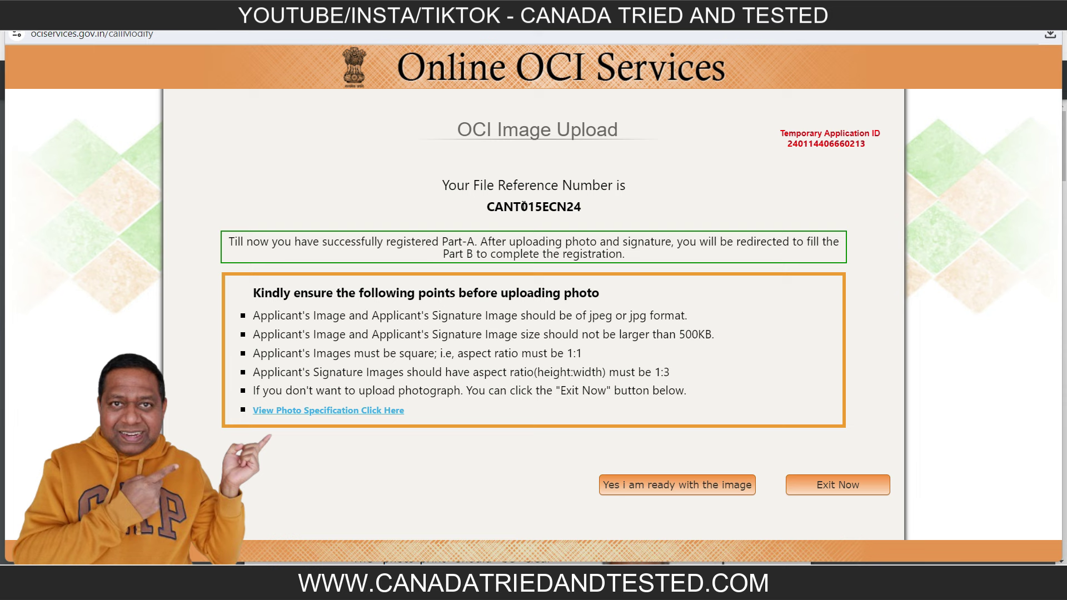
left_click_drag(488, 207, 588, 207)
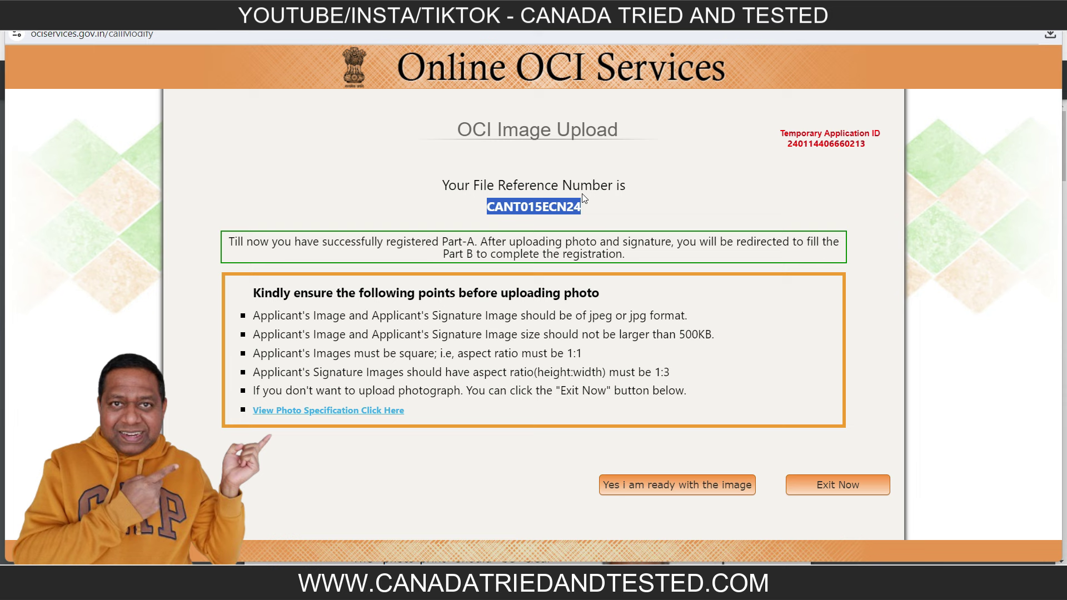
left_click(695, 189)
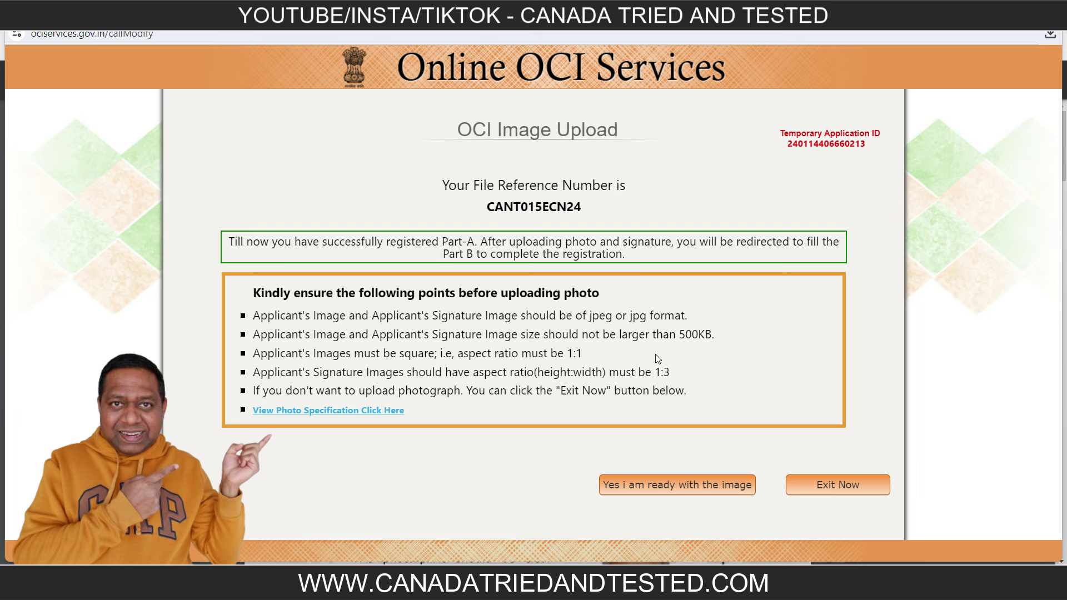
left_click(382, 411)
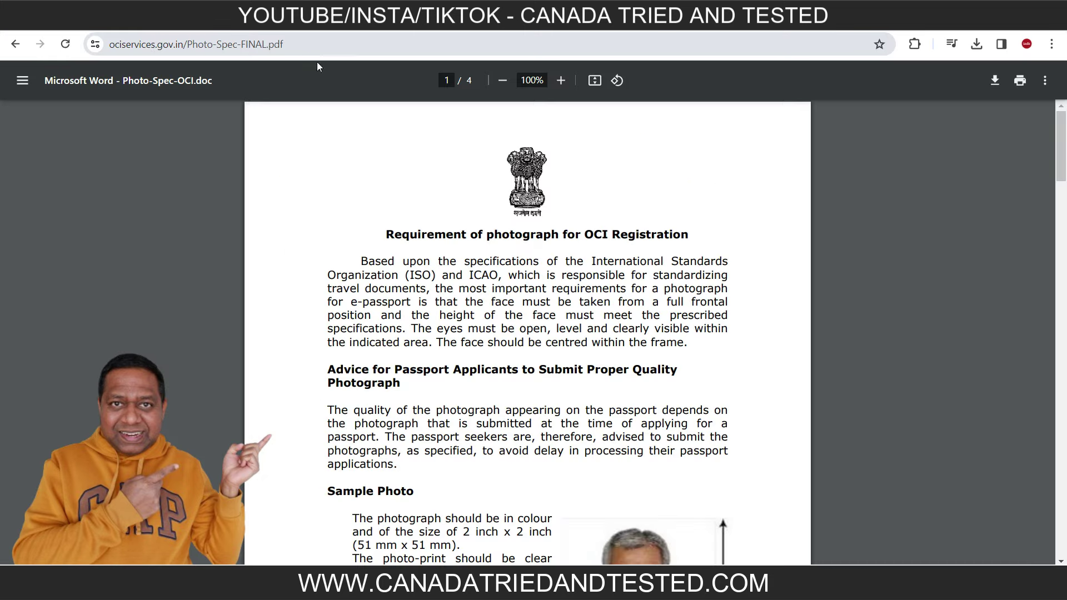
left_click_drag(1062, 154, 1063, 205)
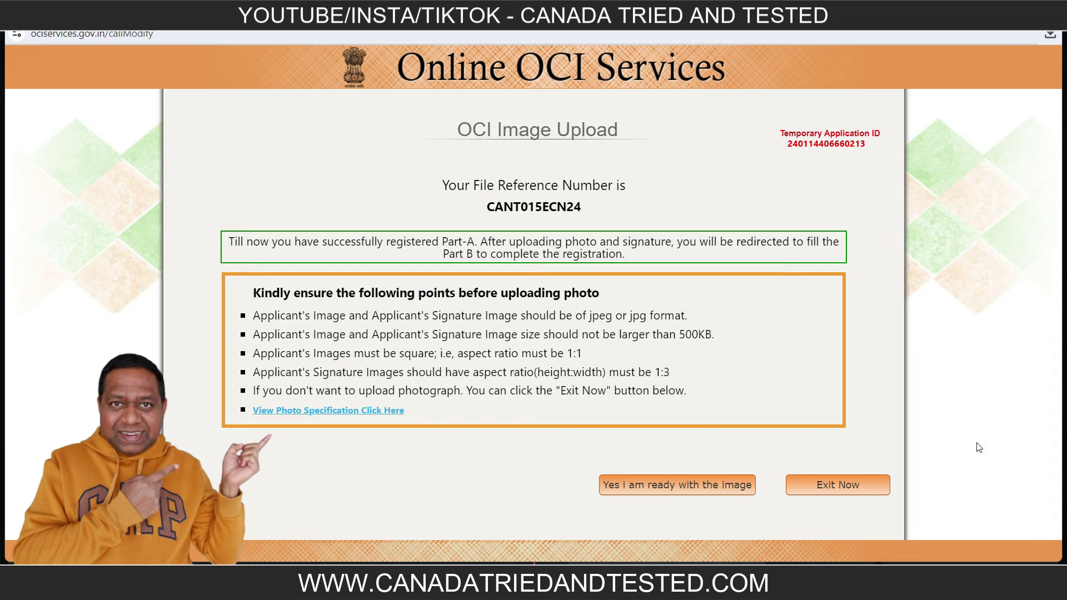
Confirm the photo and signature images are ready to upload.
left_click(688, 488)
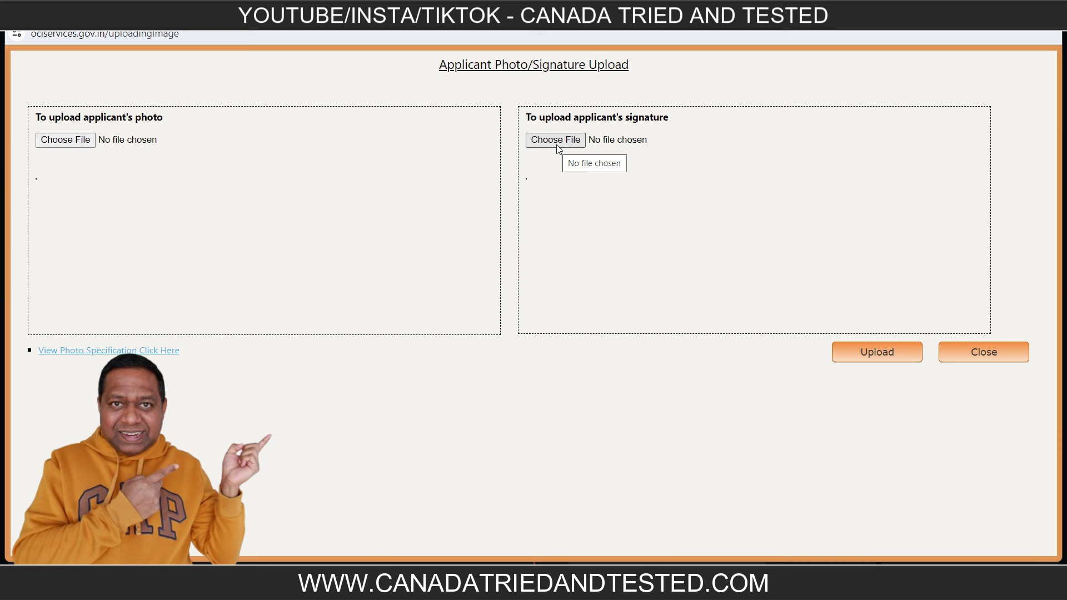
Show the photo specification document Photo-Spec-OCI.doc on the upload page and scroll through it.
left_click(95, 351)
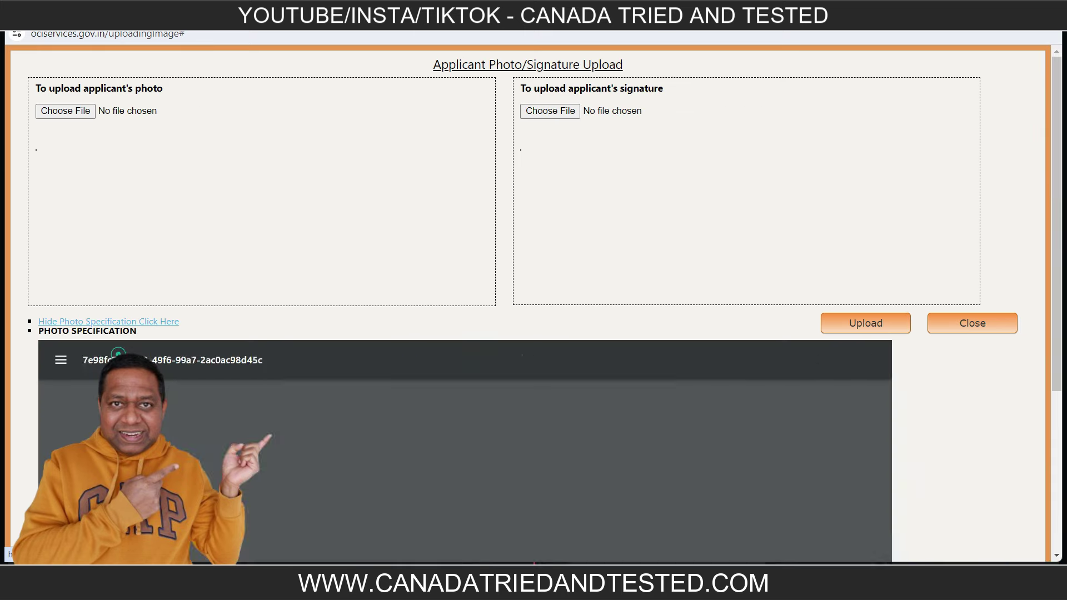
scroll(547, 503, "down", 5)
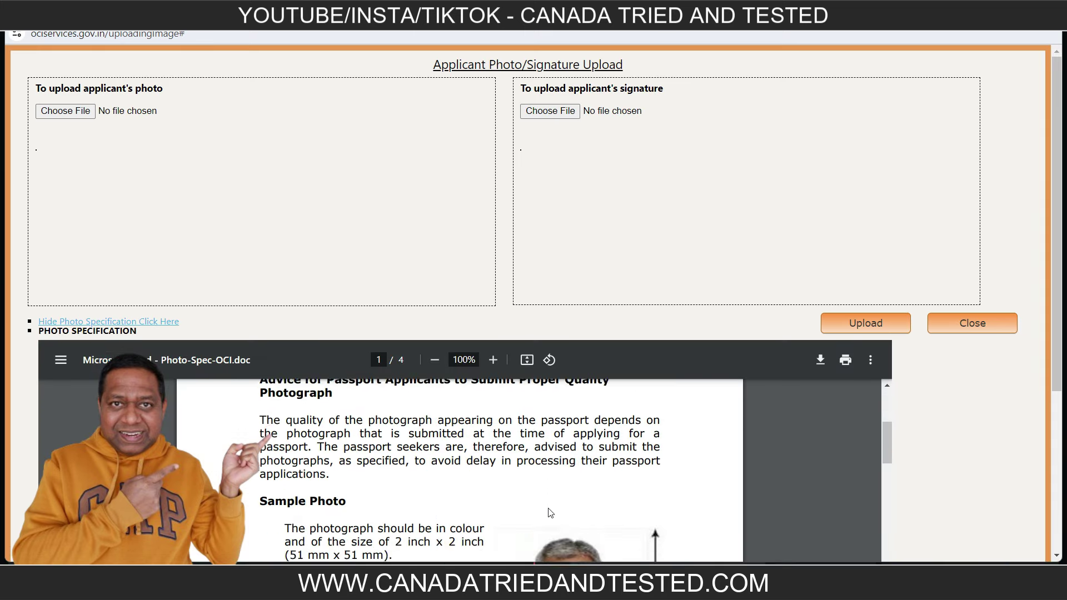
scroll(550, 513, "down", 3)
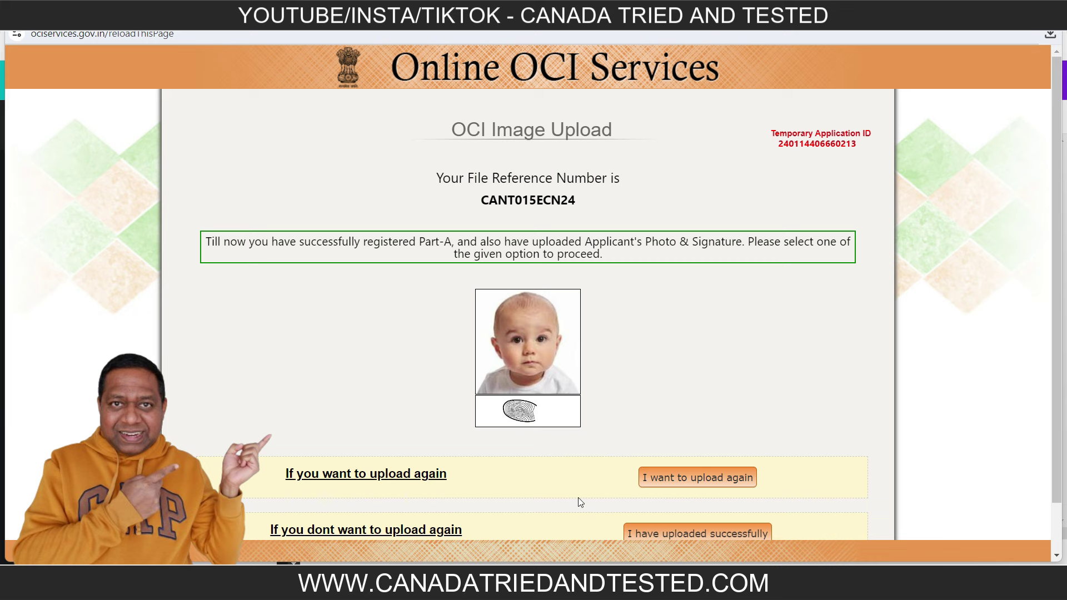
scroll(578, 498, "down", 1)
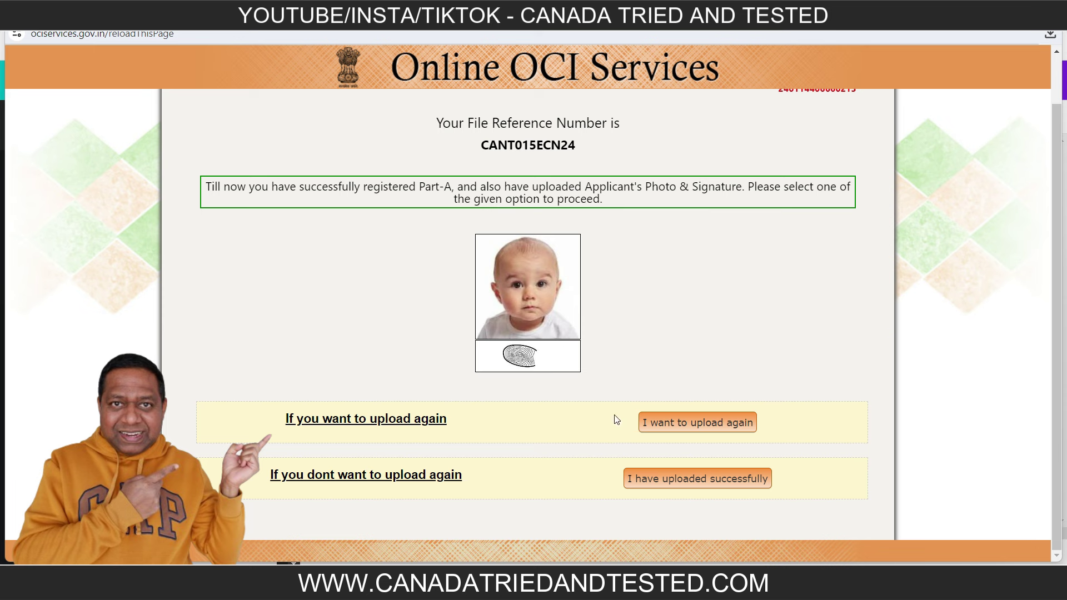
Confirm the successful upload and point out Current Passport and Employment/Work Letter in the document list.
left_click(706, 482)
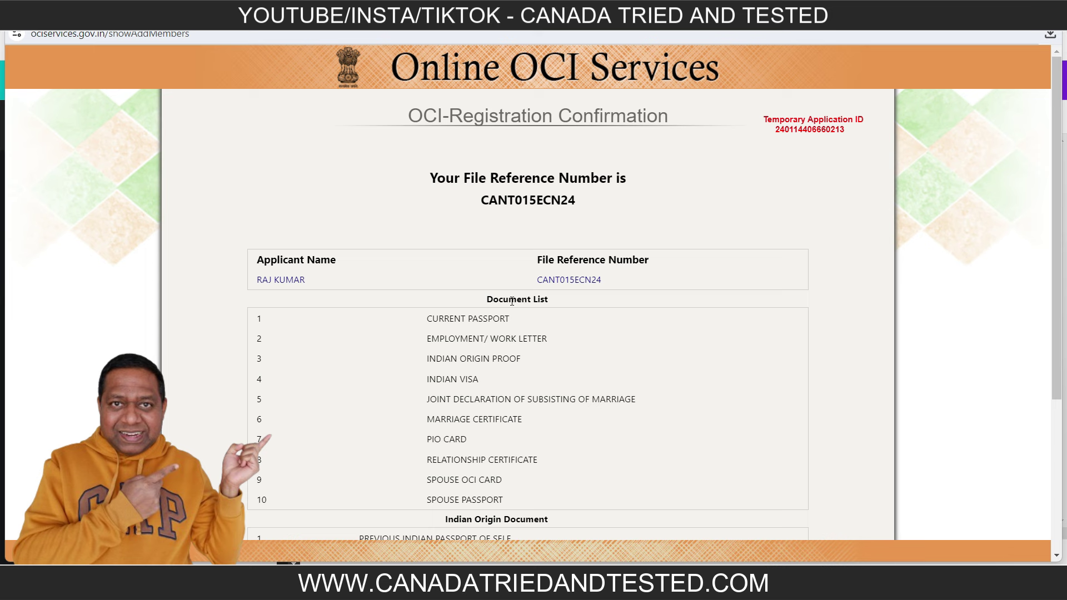
left_click_drag(453, 320, 511, 320)
left_click(558, 319)
left_click_drag(435, 340, 548, 338)
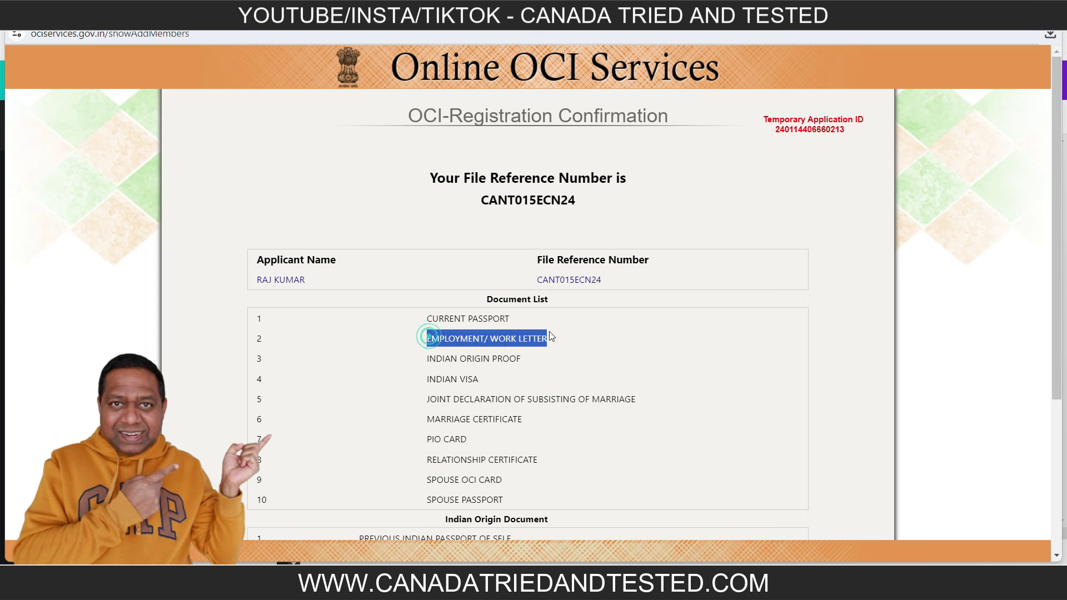
left_click(640, 354)
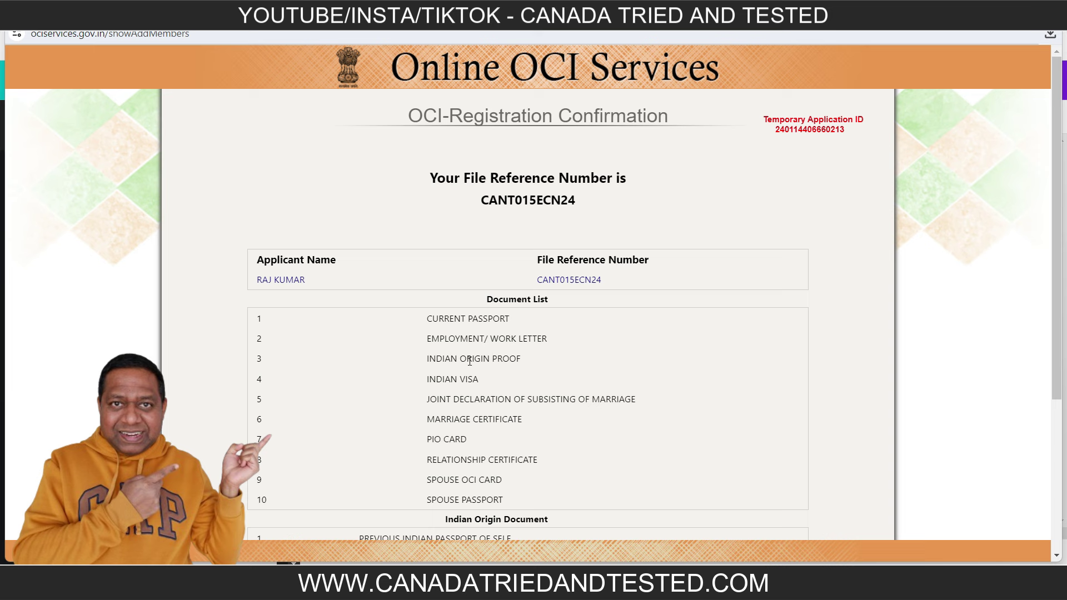
Point out the Indian Origin Proof and Indian Visa entries in the document list.
left_click_drag(465, 359, 564, 358)
left_click(570, 360)
left_click_drag(427, 358, 557, 360)
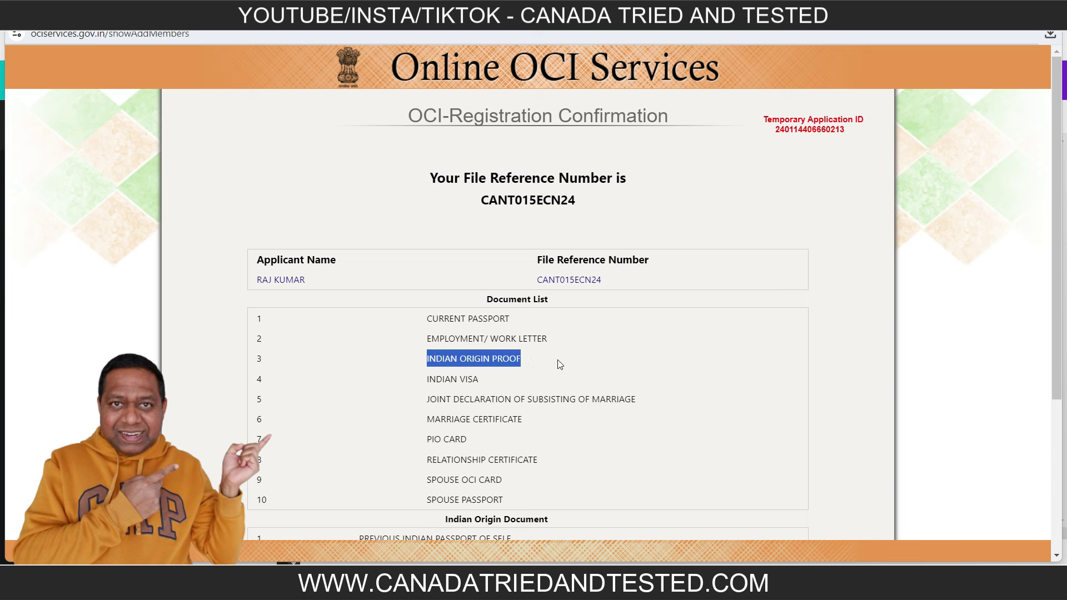
left_click(524, 378)
left_click_drag(426, 380, 549, 379)
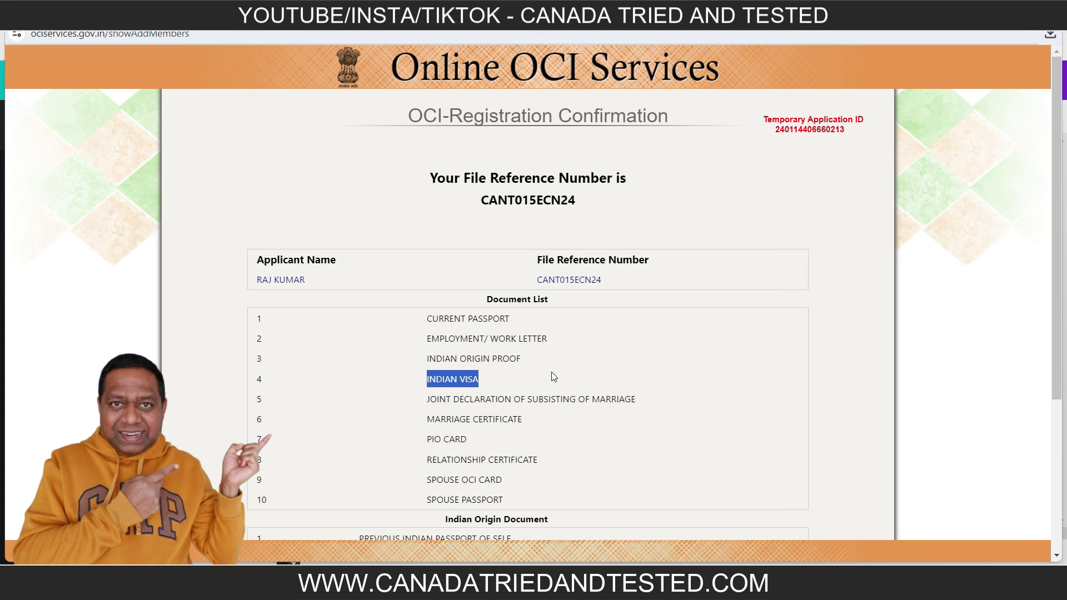
left_click(553, 378)
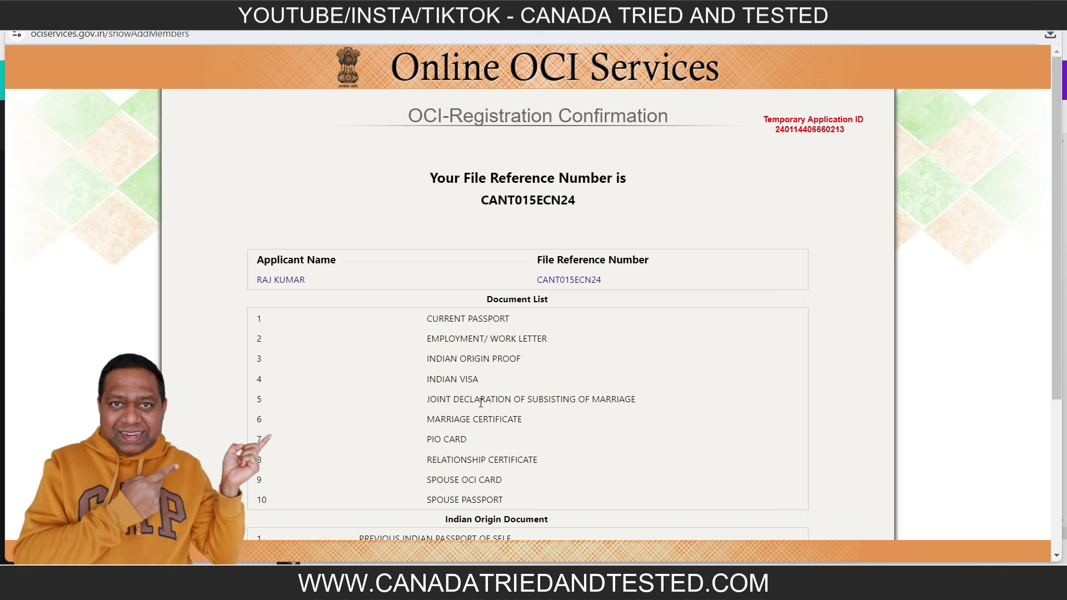
Point out the joint declaration of marriage and Marriage Certificate entries.
left_click_drag(428, 403, 658, 401)
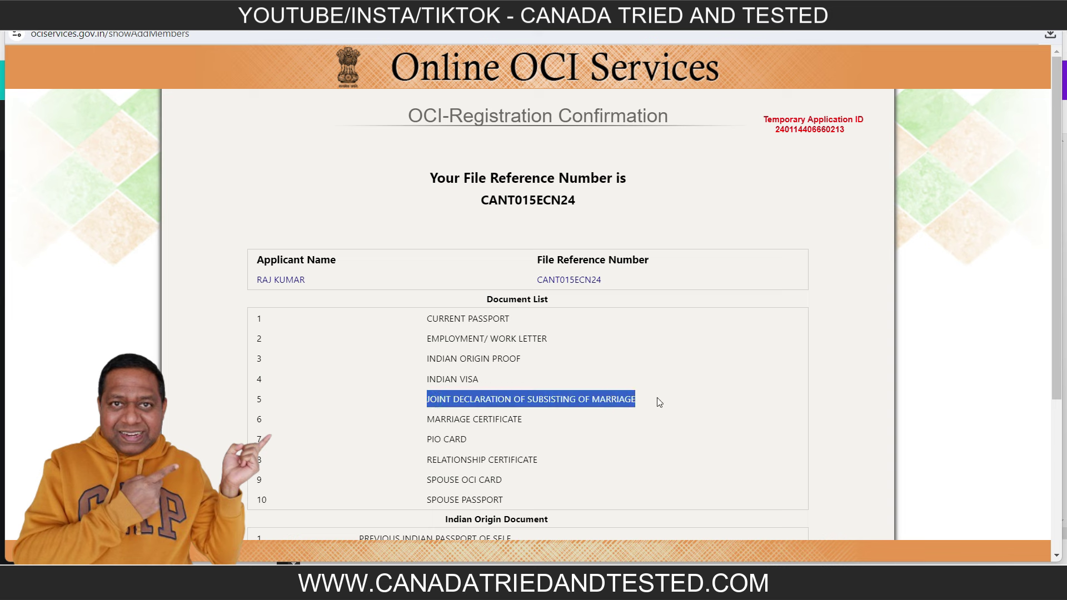
left_click(675, 402)
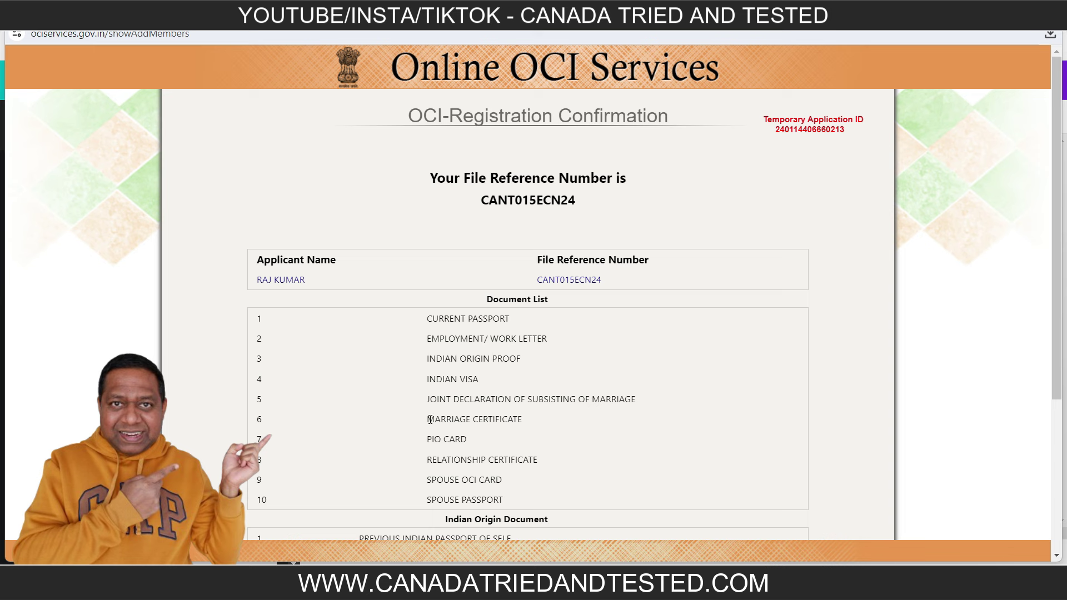
left_click_drag(424, 420, 566, 421)
left_click(625, 437)
left_click_drag(442, 419, 593, 427)
left_click(472, 424)
left_click_drag(445, 421, 514, 423)
left_click(576, 428)
Scroll to the Indian Origin Document table and point out the previous Indian passport of self entry.
scroll(553, 468, "down", 1)
scroll(549, 463, "down", 3)
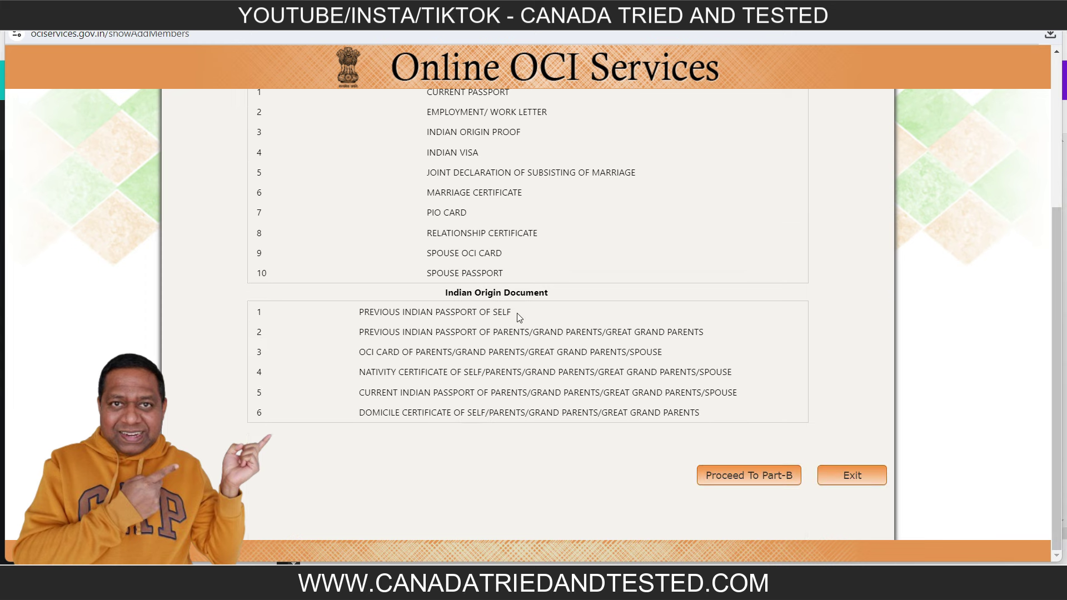
double_click(495, 312)
left_click(554, 315)
left_click_drag(421, 313, 560, 315)
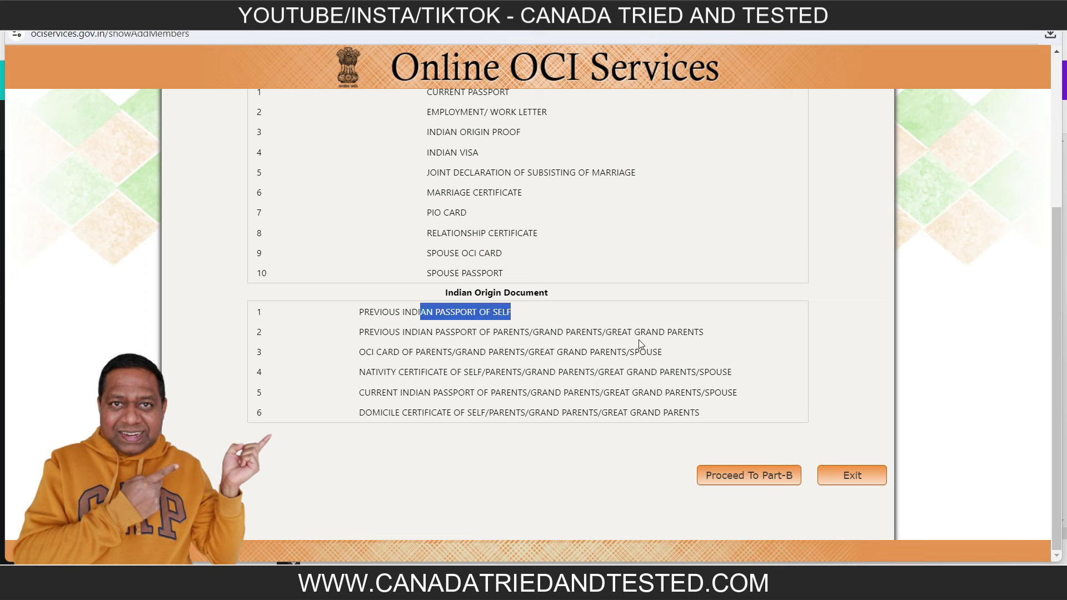
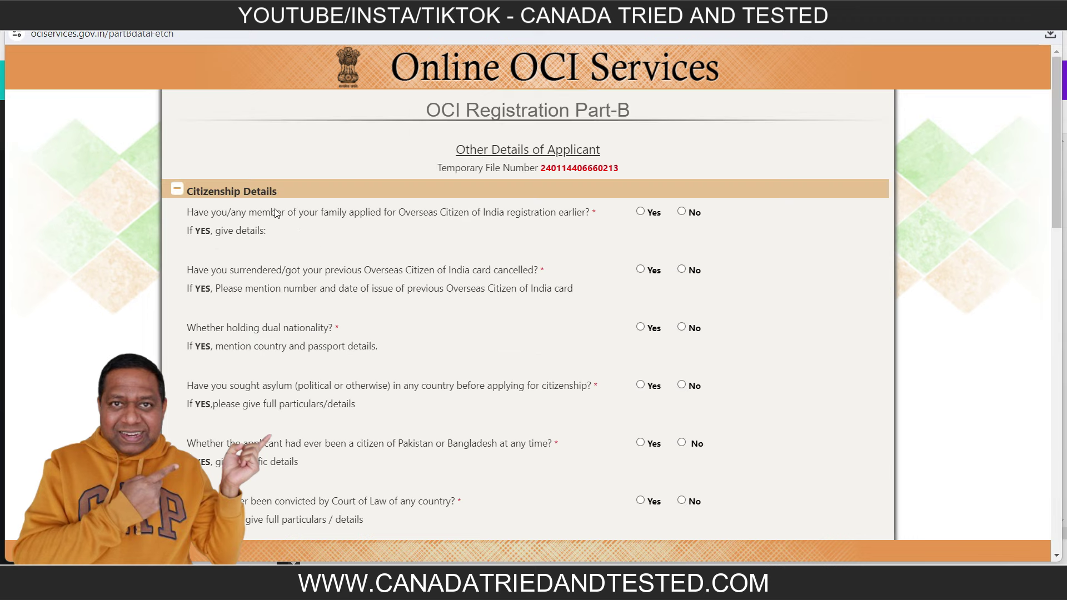
Answer No to prior OCI application, cancelled OCI card, dual nationality, asylum and Pakistan/Bangladesh citizenship.
left_click(682, 211)
left_click(682, 269)
left_click(682, 327)
left_click(682, 385)
left_click(682, 443)
Set the acquisition method for present nationality CANADA to NATURALIZATION.
scroll(743, 440, "down", 2)
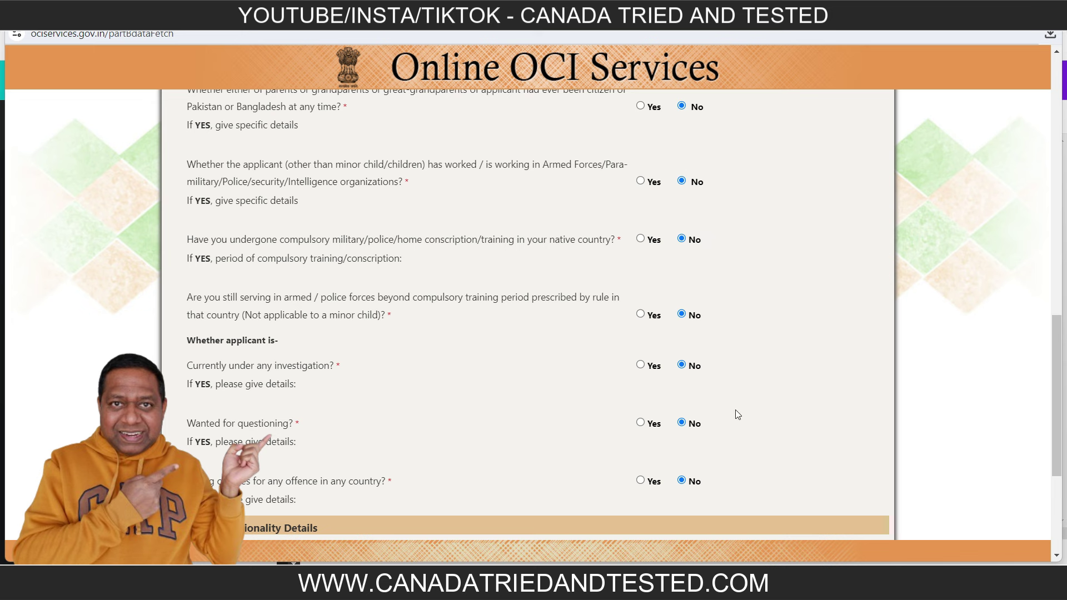
scroll(750, 359, "down", 4)
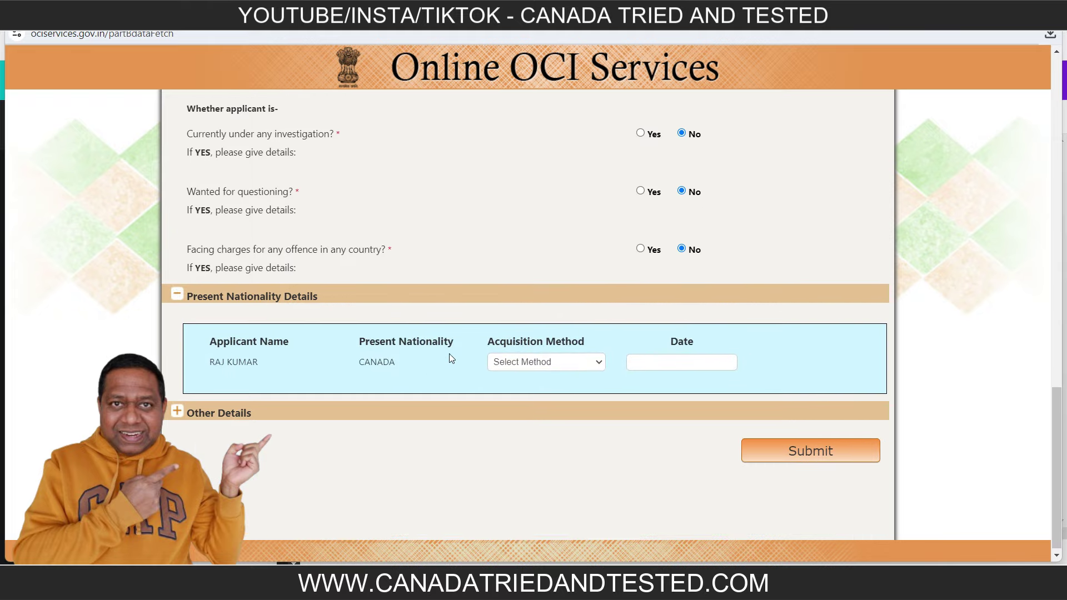
double_click(377, 362)
left_click(467, 380)
left_click(547, 361)
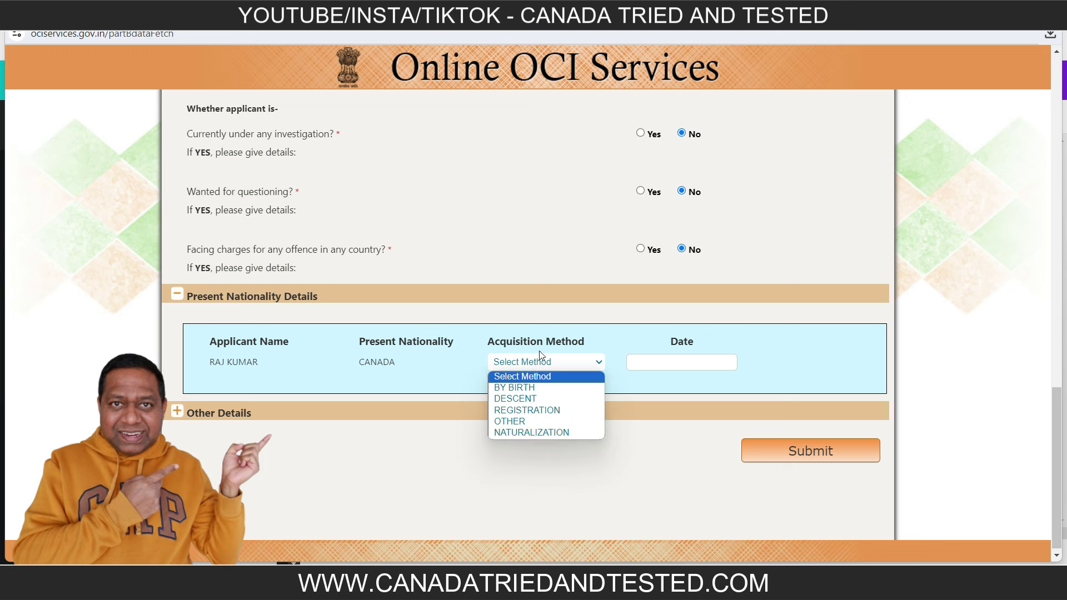
left_click(555, 433)
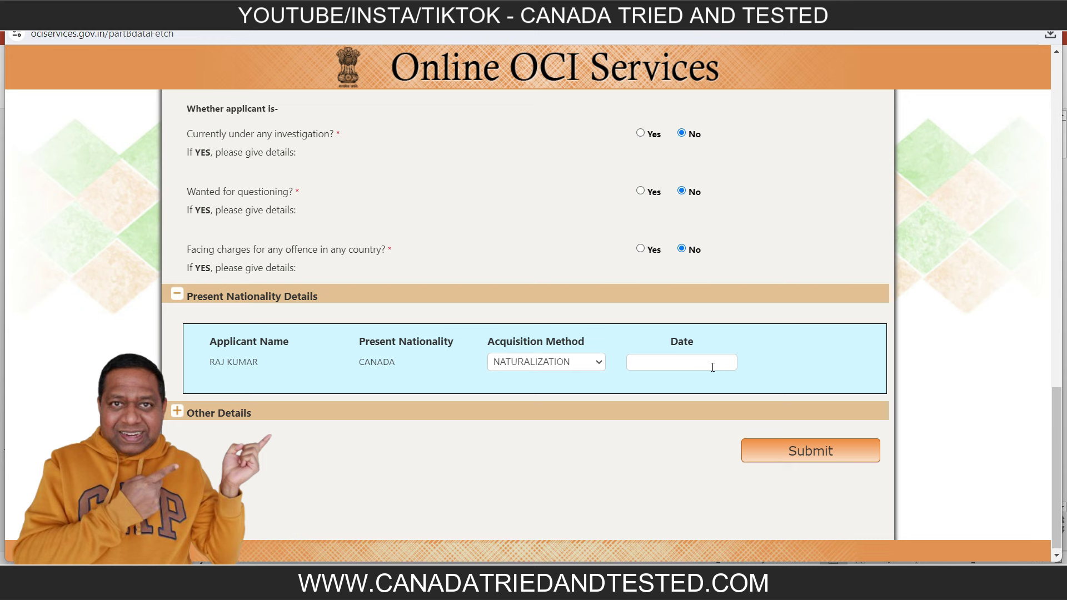
Set the acquisition date to 01/NOV/2023 and expand the Other Details section.
left_click(712, 367)
left_click(632, 459)
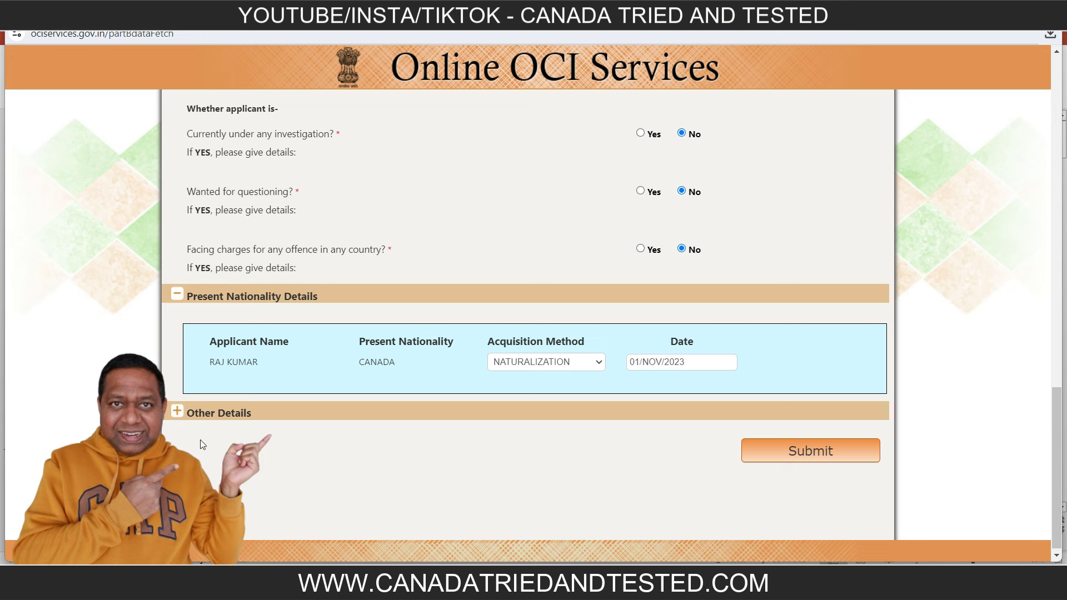
left_click(178, 413)
scroll(301, 314, "down", 3)
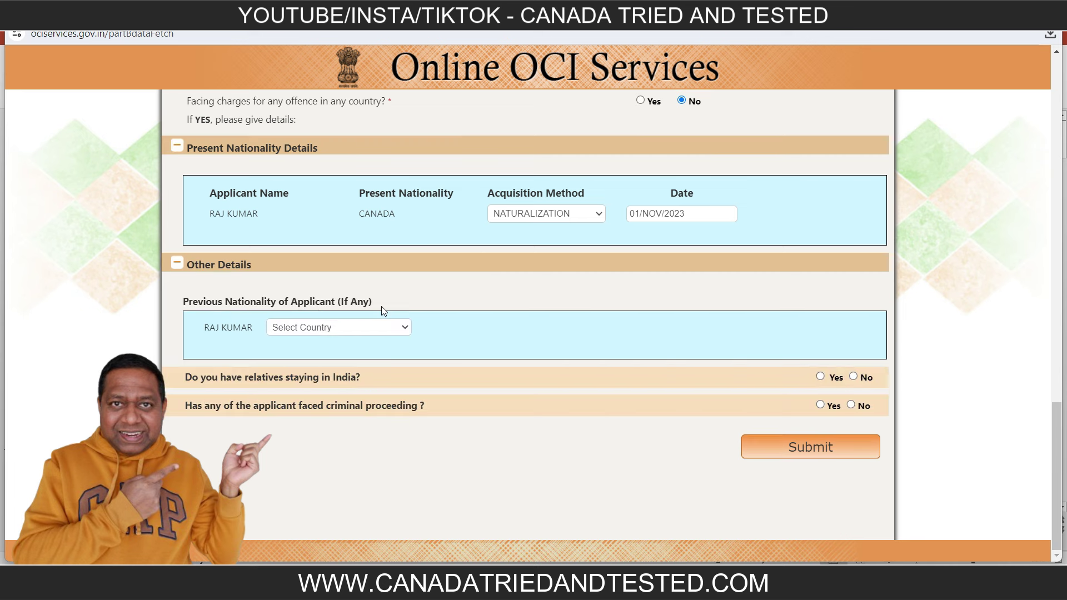
Choose INDIA as previous nationality, paste the renounced passport number, and answer Yes to relatives in India.
left_click(353, 327)
key("i")
key("n")
key("Return")
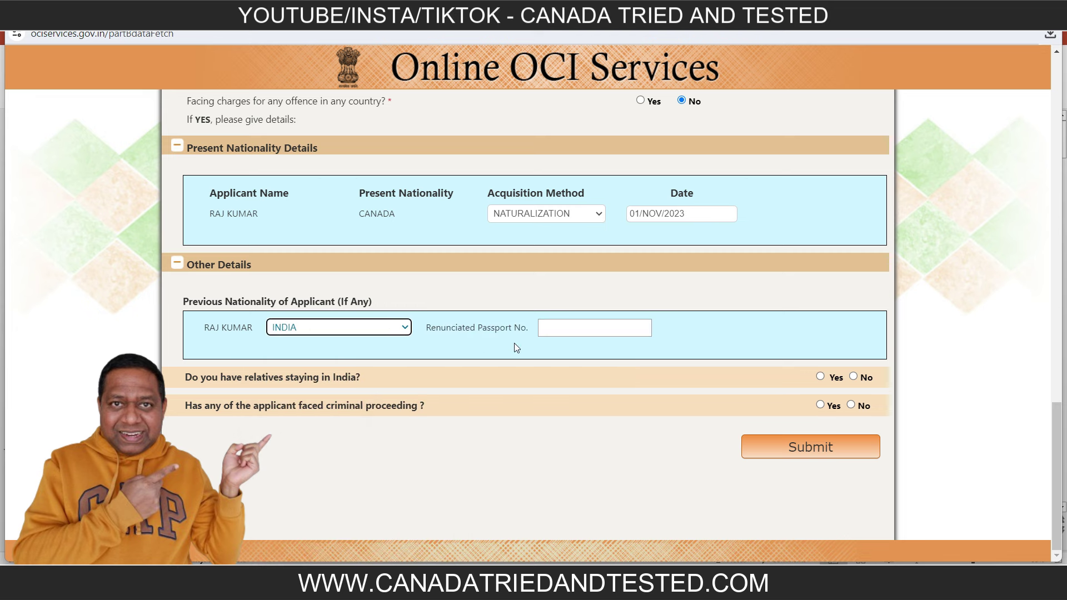
left_click(555, 328)
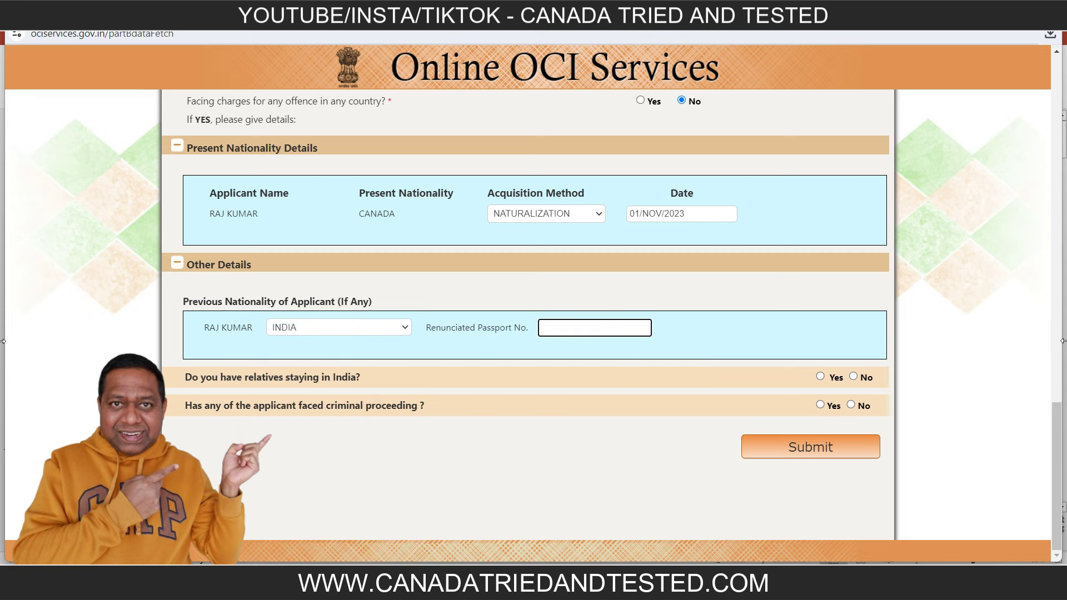
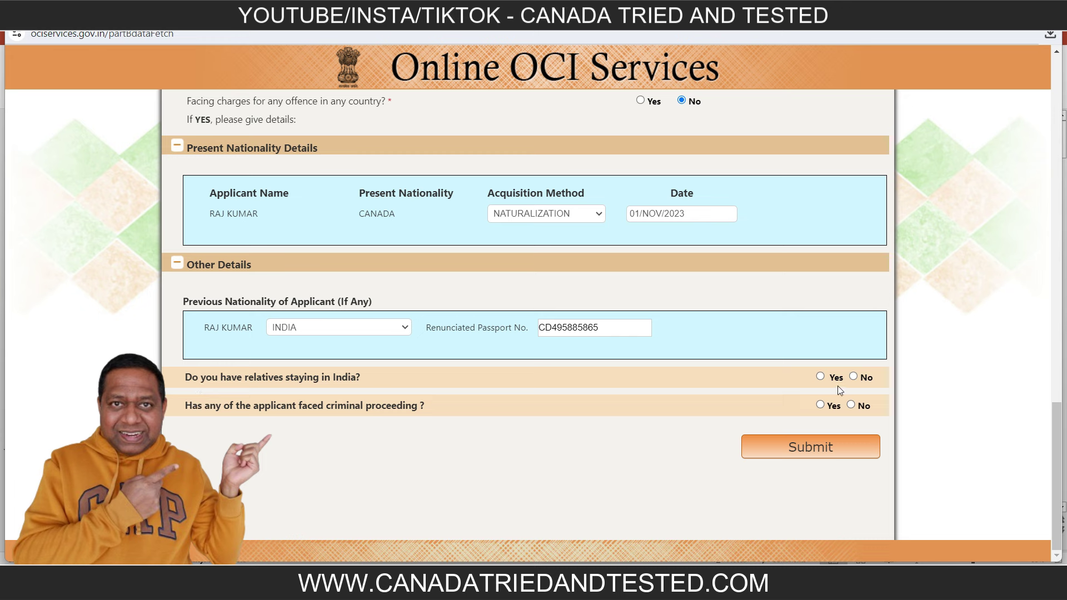
left_click(820, 378)
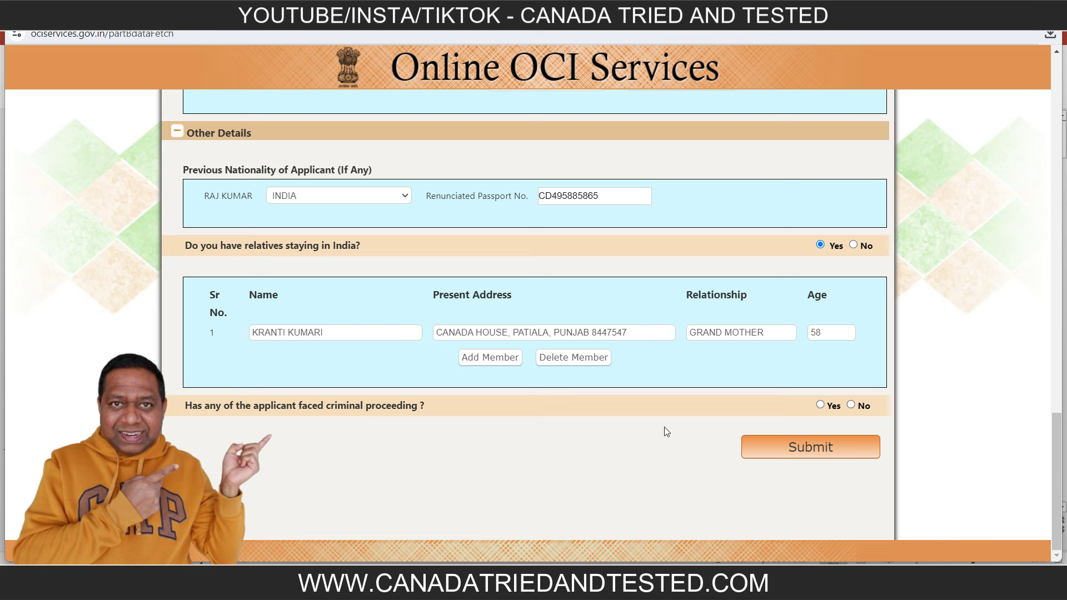
Answer No to facing criminal proceedings and submit the Part-B details.
left_click(853, 407)
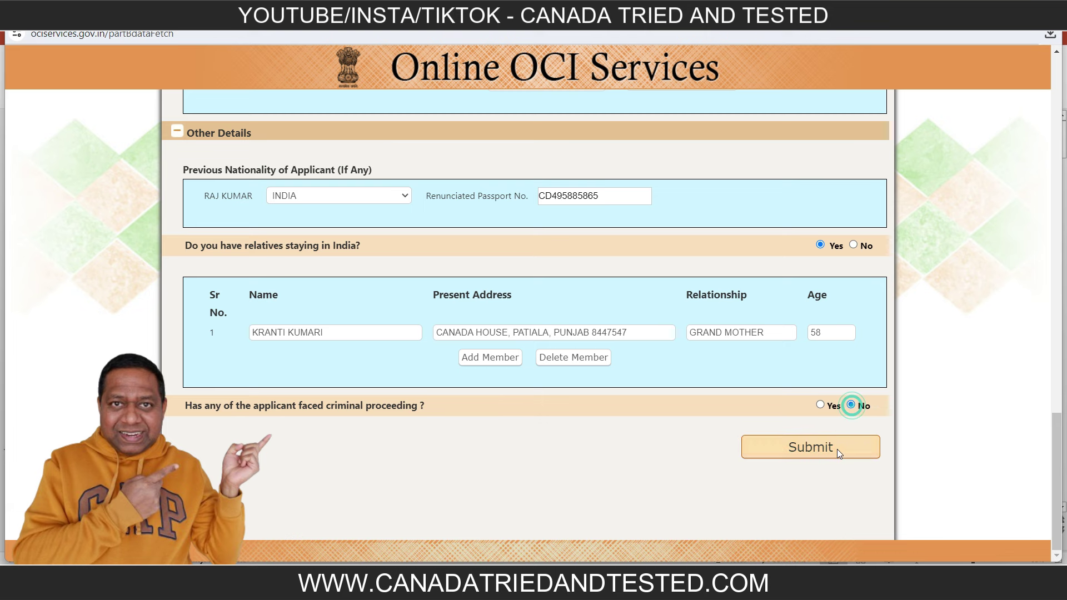
left_click(814, 450)
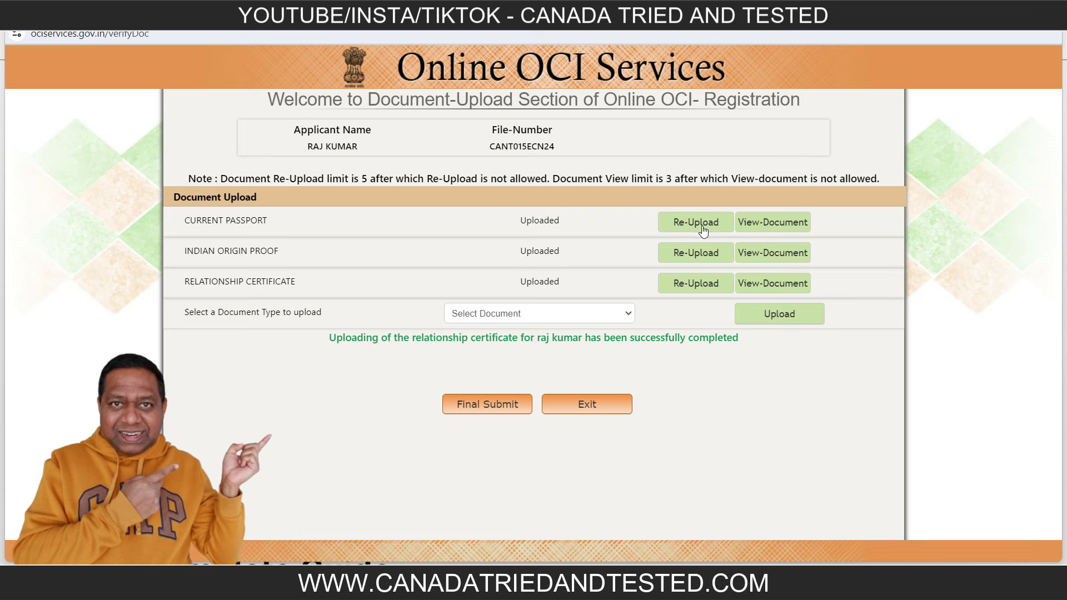
left_click_drag(357, 176, 424, 179)
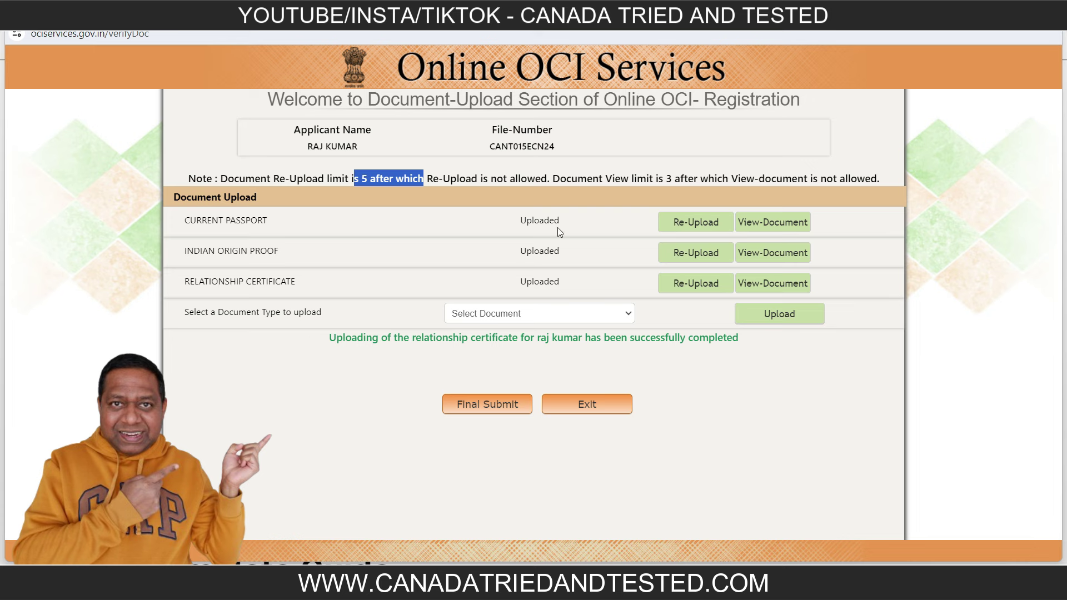
left_click(525, 256)
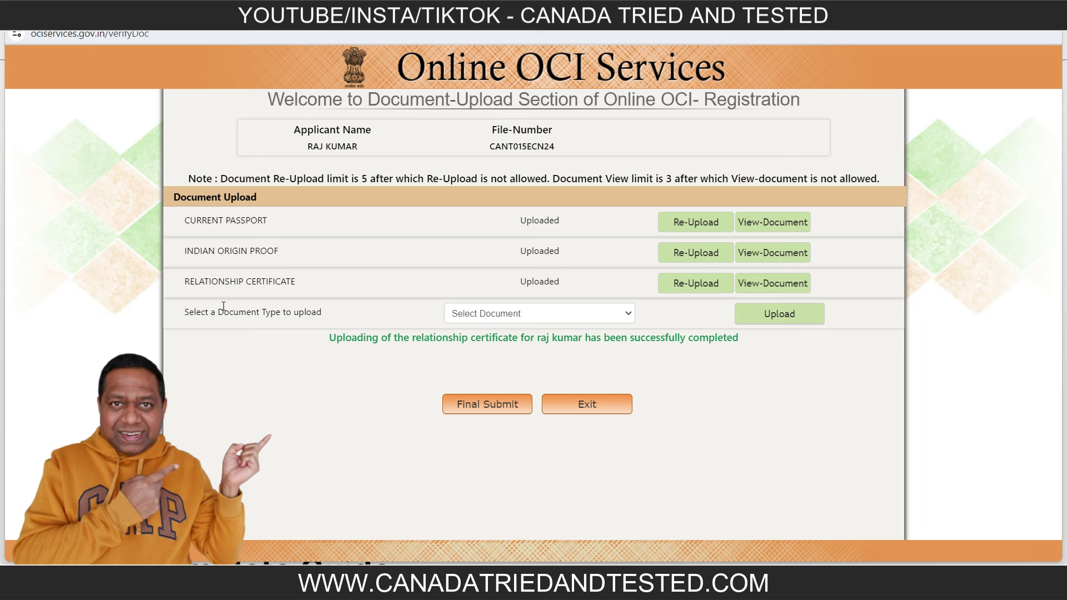
left_click(575, 317)
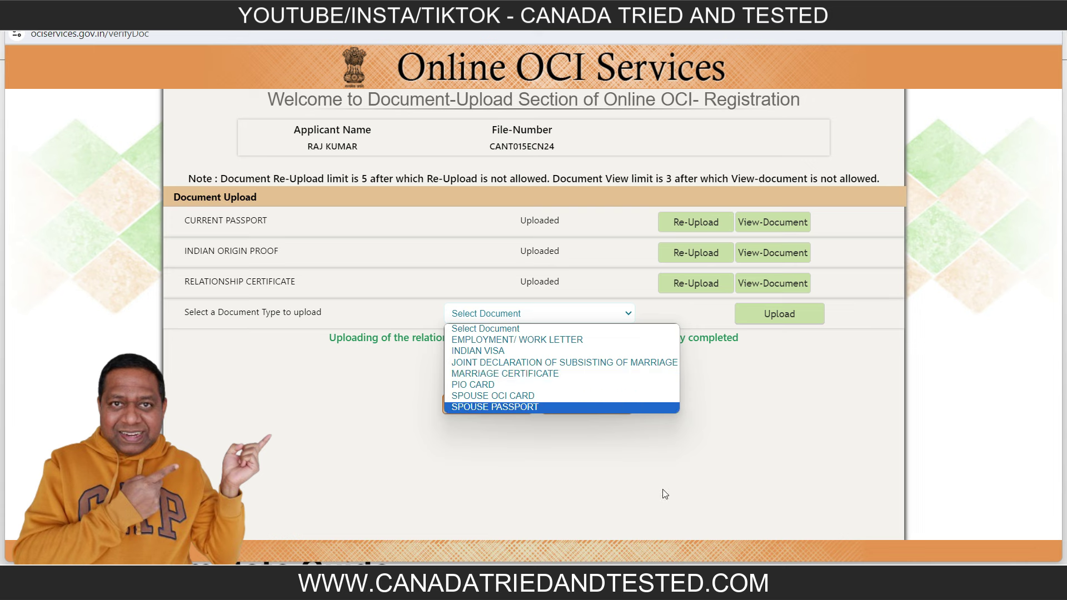
left_click(270, 475)
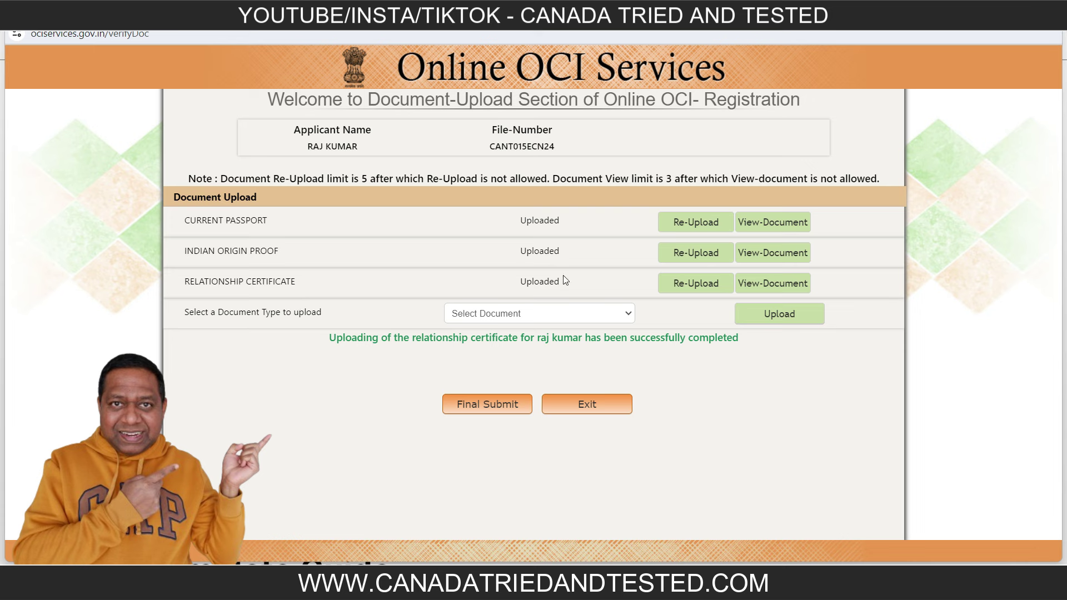
Final-submit the application and generate the filled OCI registration form PDF.
left_click(508, 409)
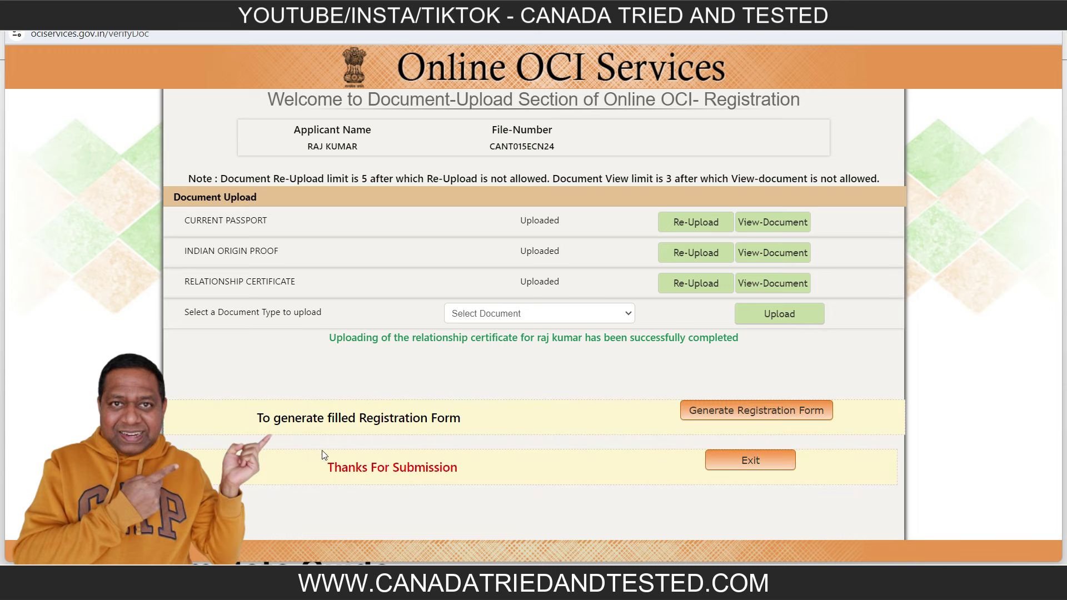
left_click(798, 410)
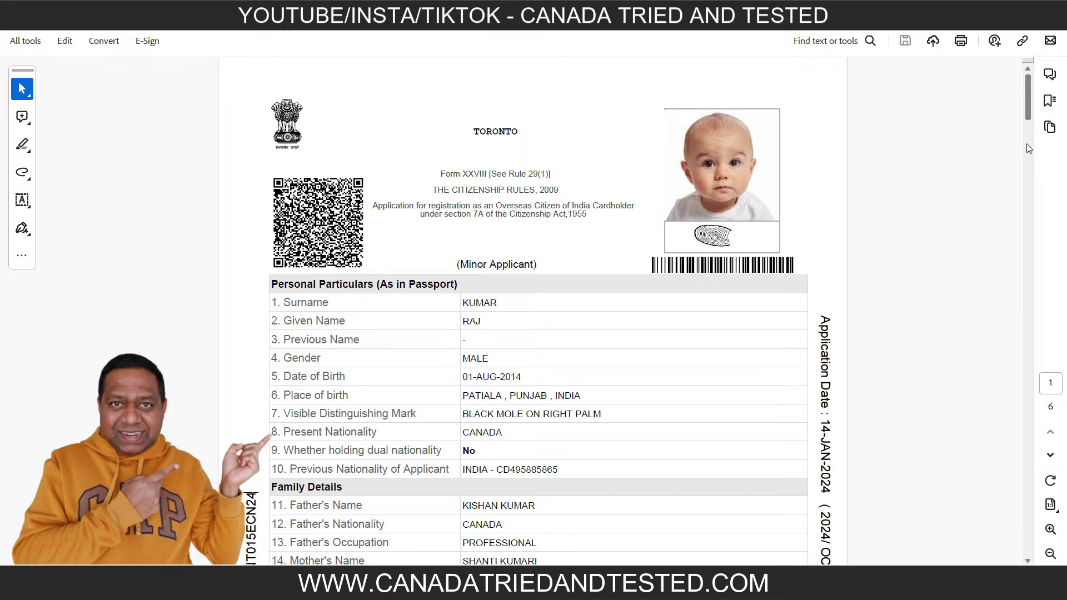
left_click_drag(1025, 95, 1035, 332)
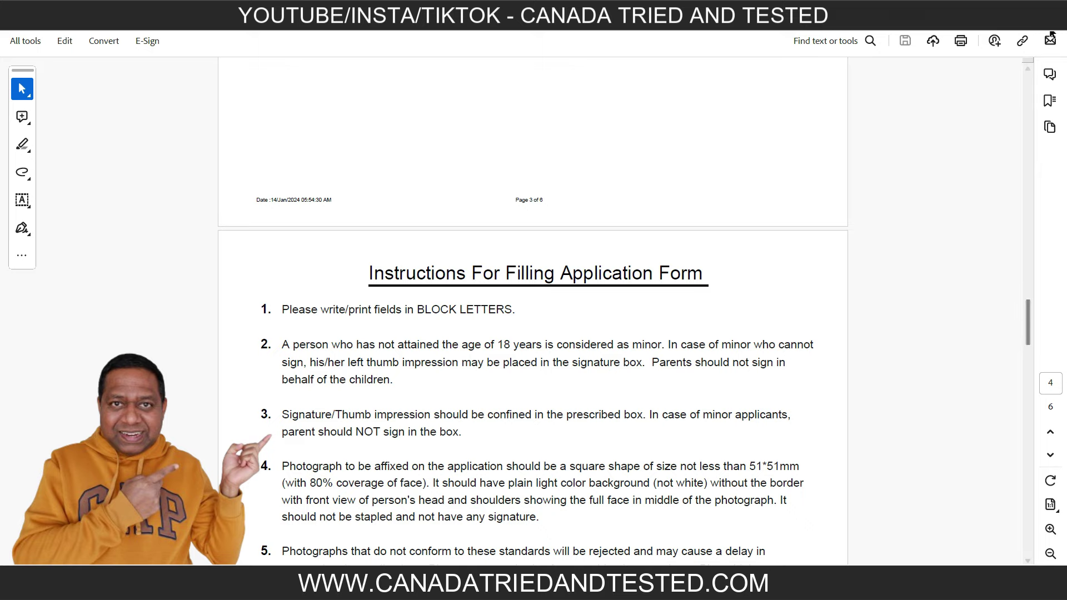
left_click_drag(1029, 329, 1011, 98)
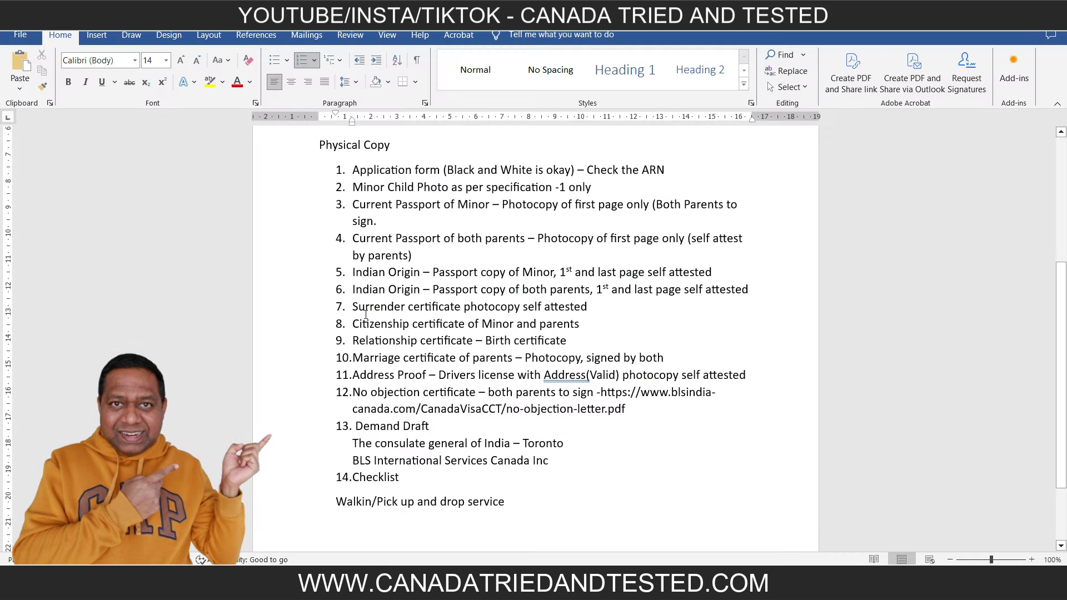
Select the Surrender certificate line (item 7) in the Word checklist, then deselect it.
left_click_drag(358, 306, 611, 307)
left_click(623, 306)
left_click_drag(627, 310, 355, 306)
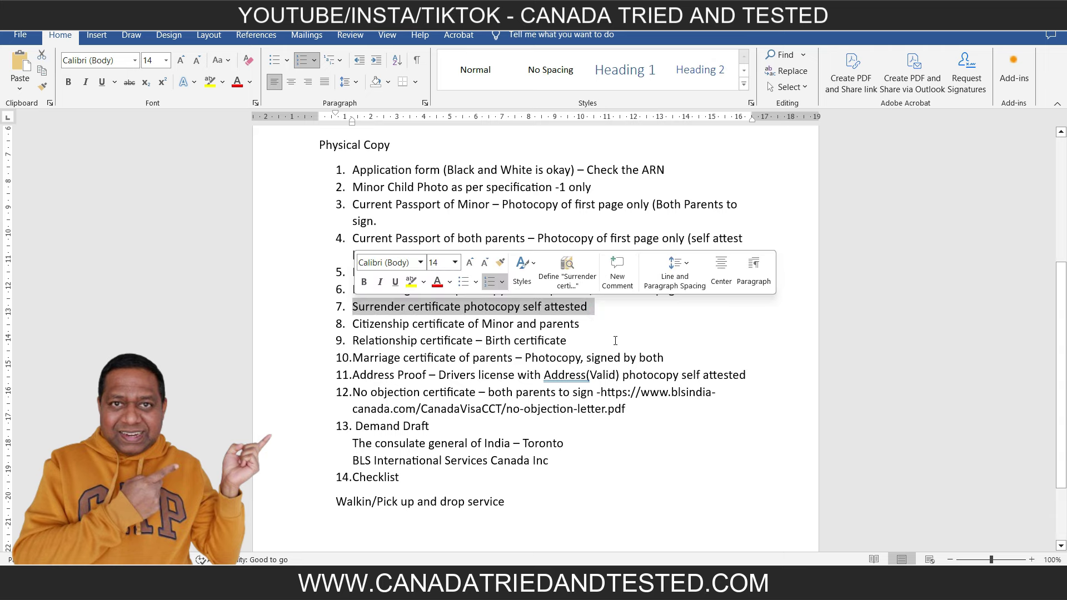
left_click(765, 344)
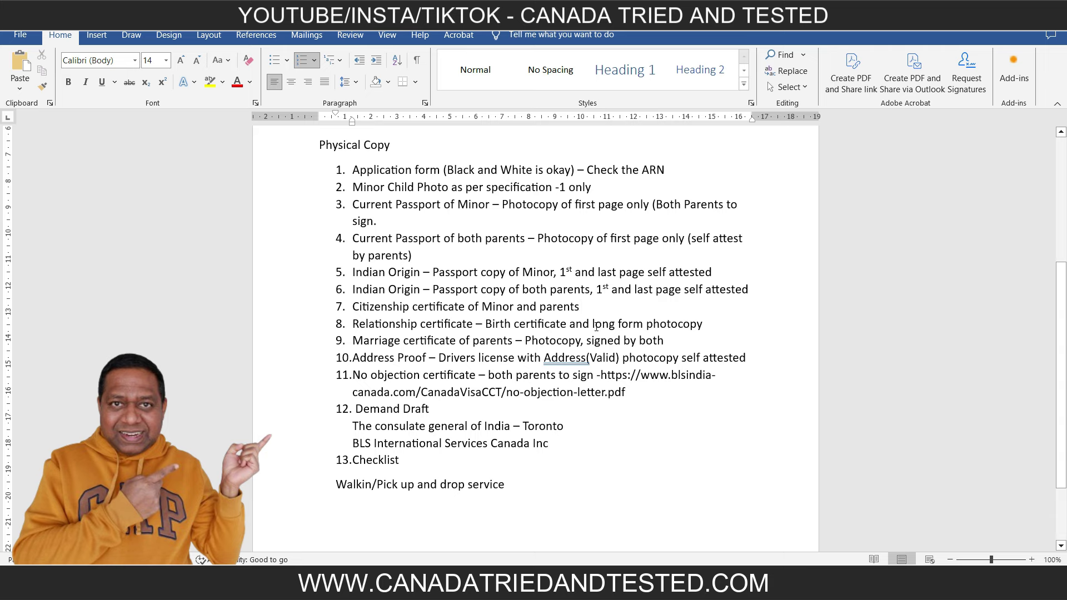
Delete 'and long form photocopy' from checklist item 8.
left_click_drag(592, 324, 703, 324)
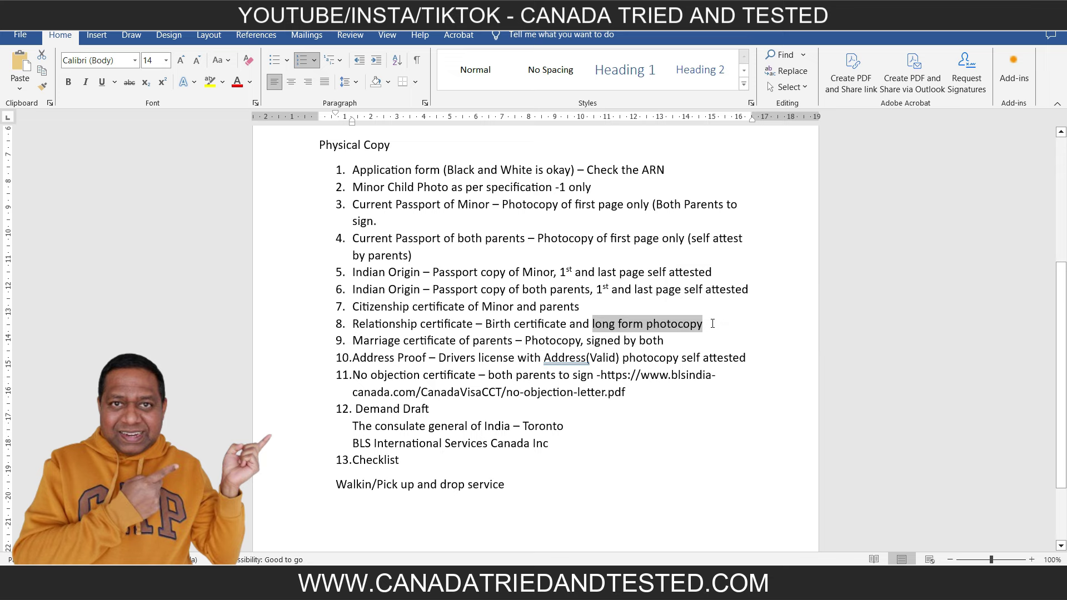
key("BackSpace")
key("BackSpace")
key("BackSpace")
key("BackSpace")
key("BackSpace")
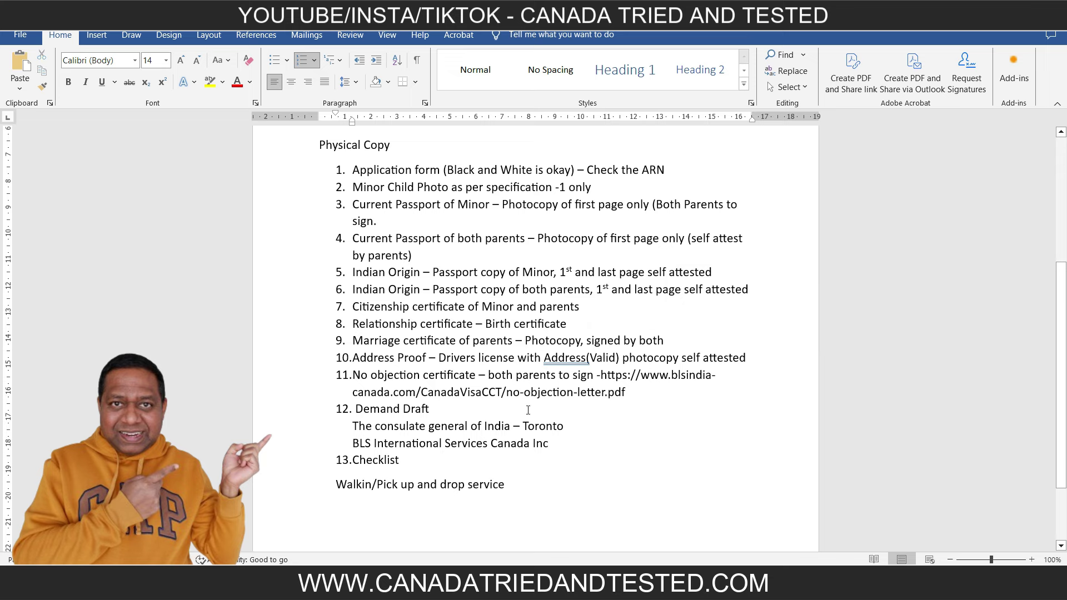
left_click(635, 429)
left_click(763, 361)
left_click(606, 387, "ctrl")
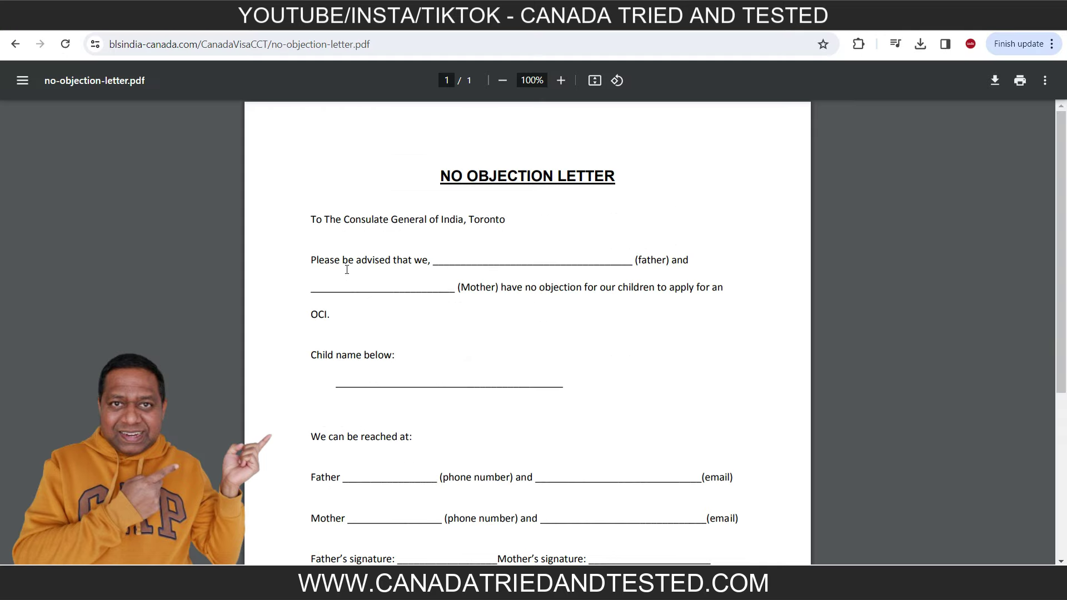
scroll(475, 431, "down", 2)
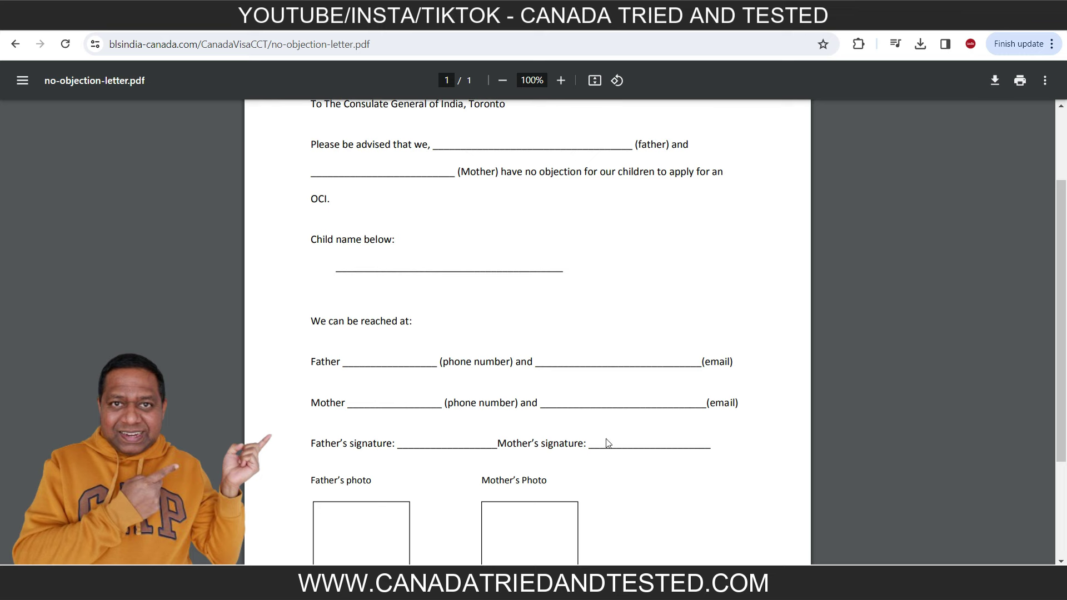
scroll(389, 473, "down", 2)
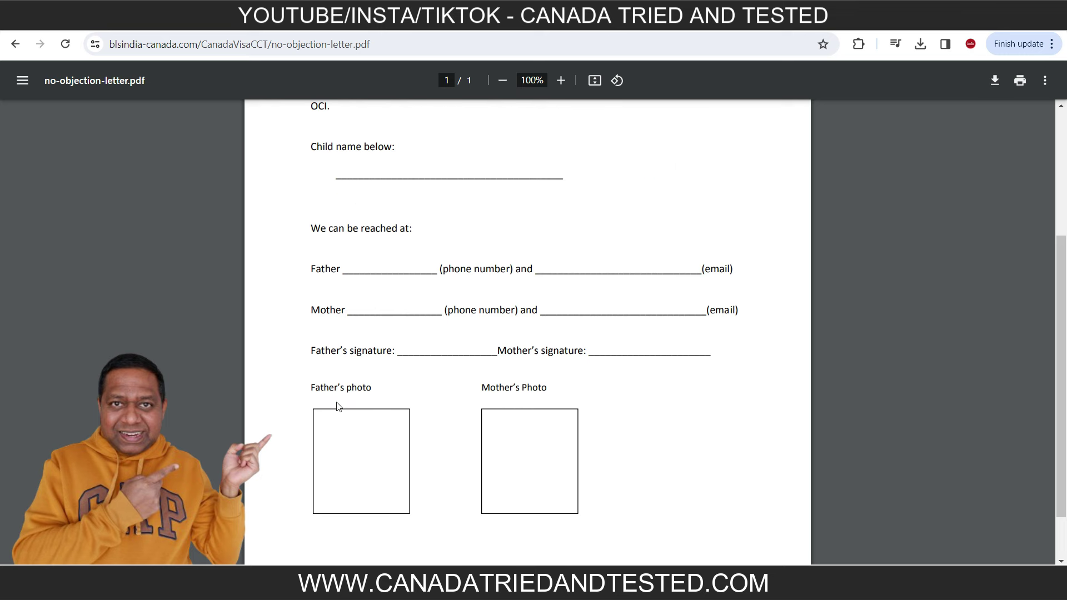
scroll(581, 508, "down", 1)
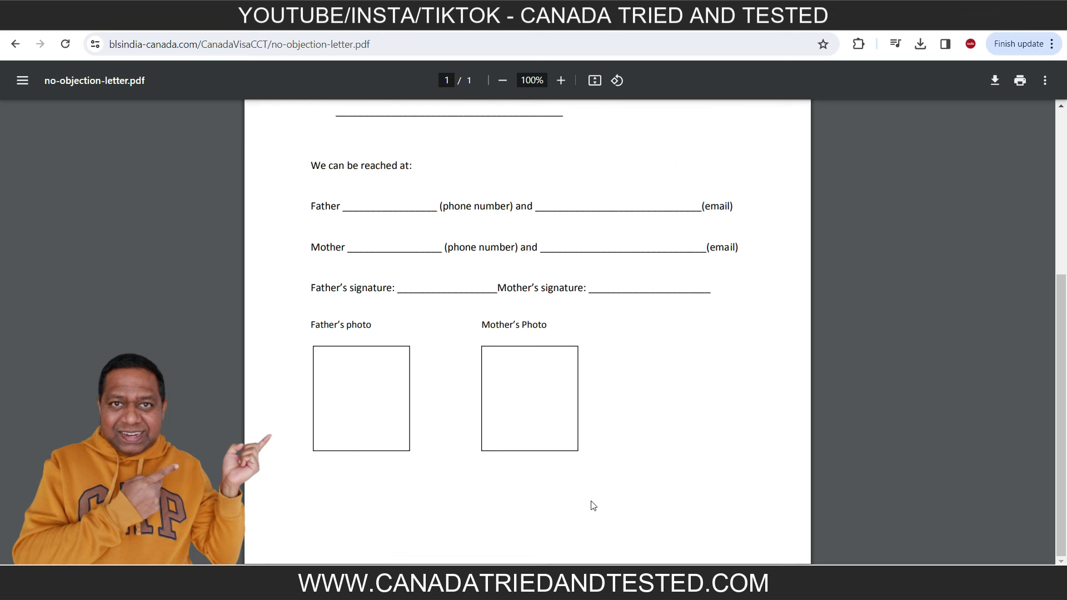
scroll(599, 507, "up", 1)
scroll(597, 504, "up", 3)
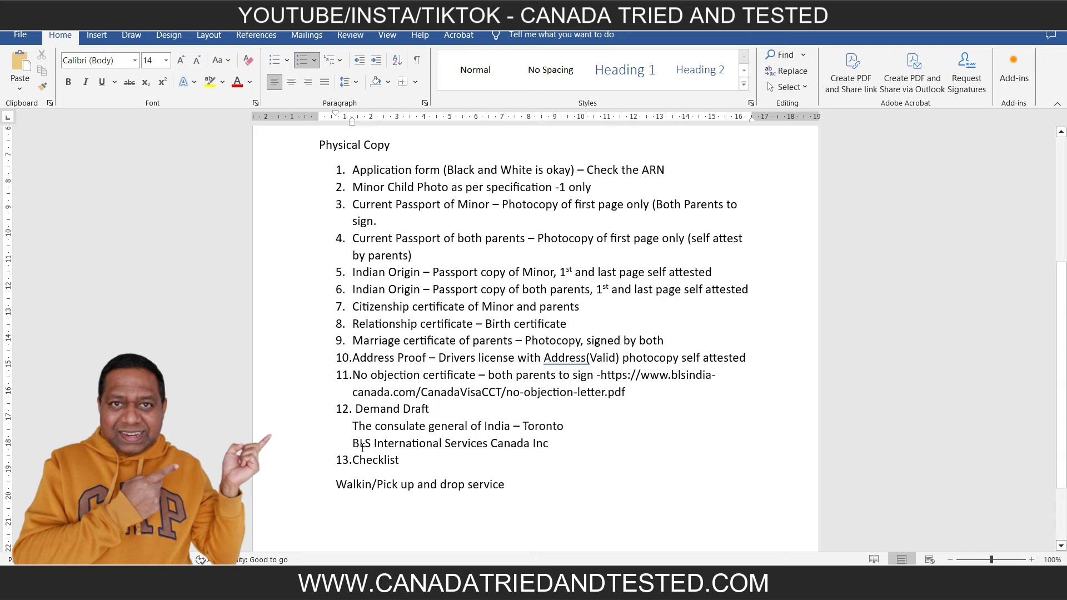
left_click_drag(356, 447, 563, 448)
left_click(564, 447)
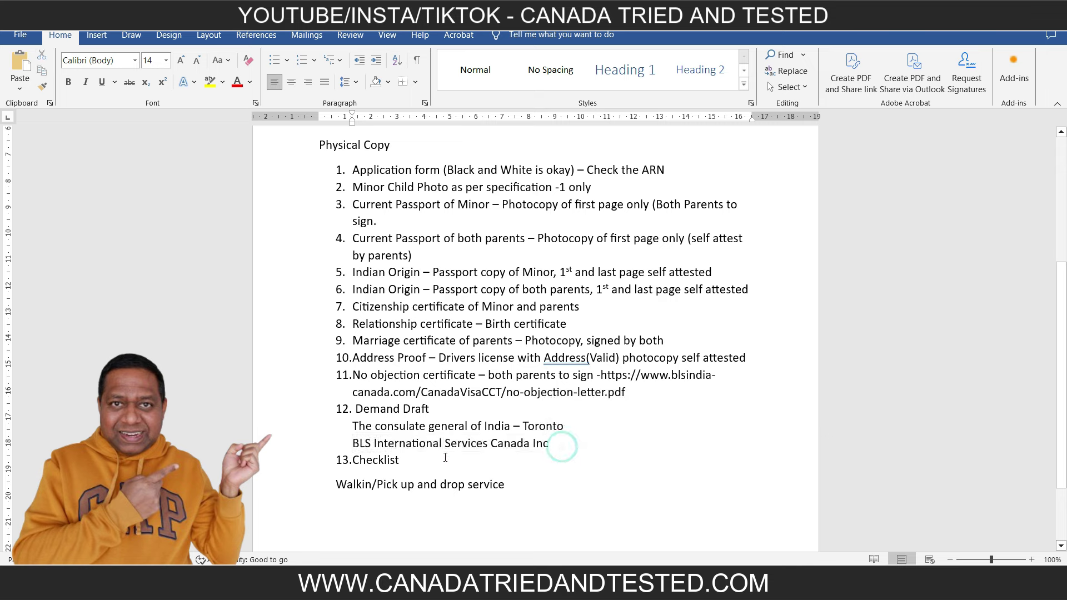
left_click_drag(353, 447, 555, 447)
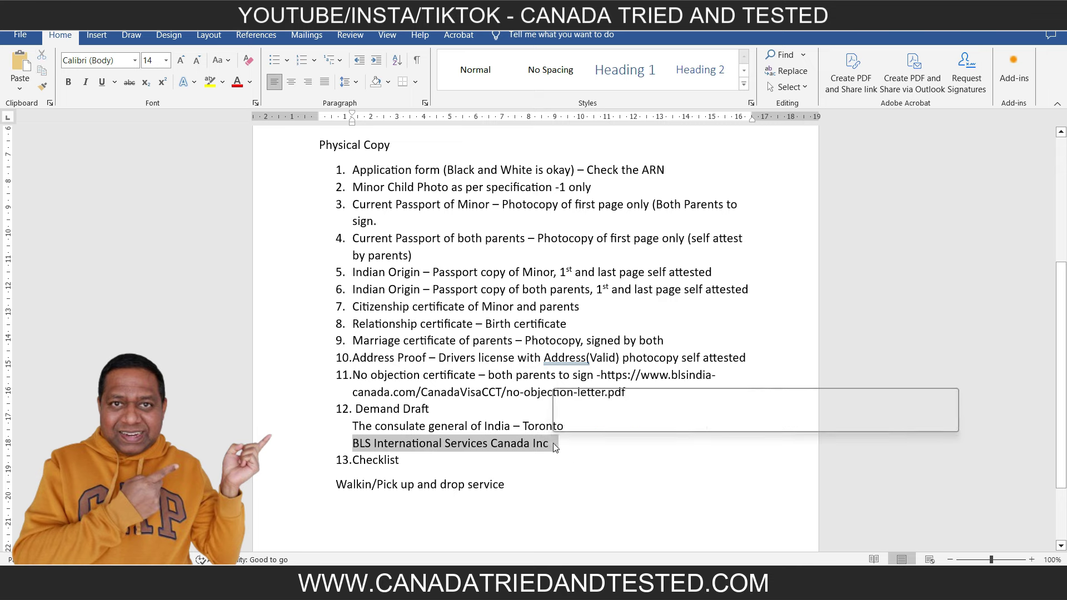
left_click(593, 449)
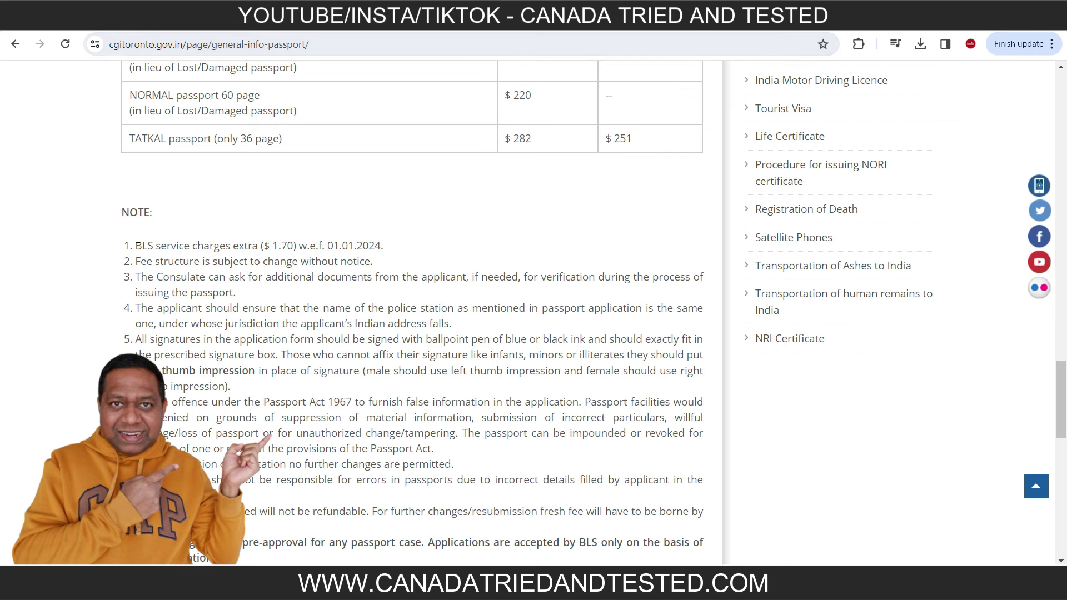
Highlight note 1 stating BLS service charges of $1.70 extra on the consulate page.
left_click_drag(137, 246, 399, 243)
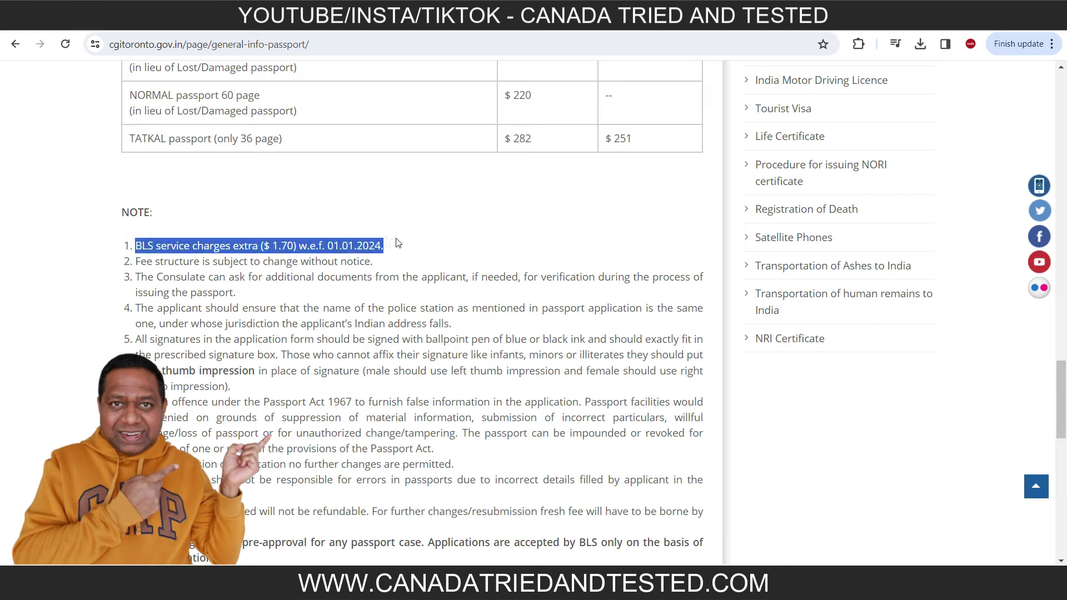